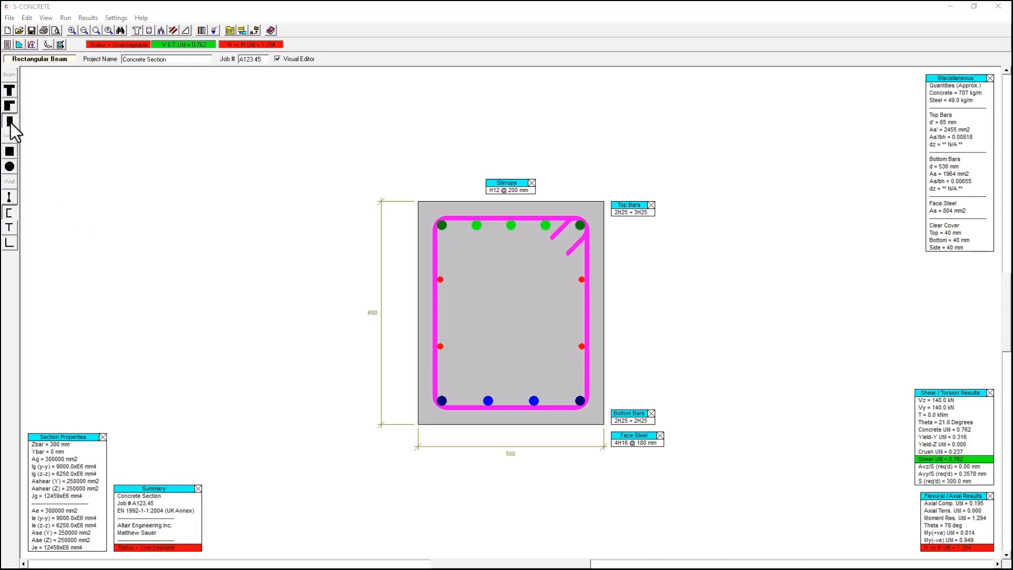
- Preview the T-beam, rectangular and circular column, and I-shape and C-shape wall sections, ending on the rectangular beam
{"action": "left_click", "coordinate": [10, 91]}
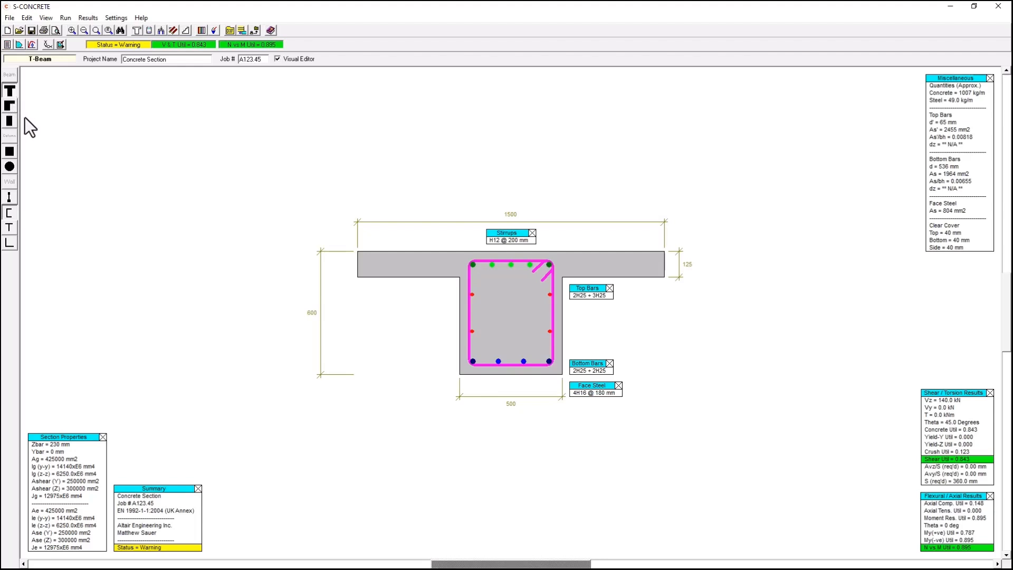
{"action": "left_click", "coordinate": [15, 152]}
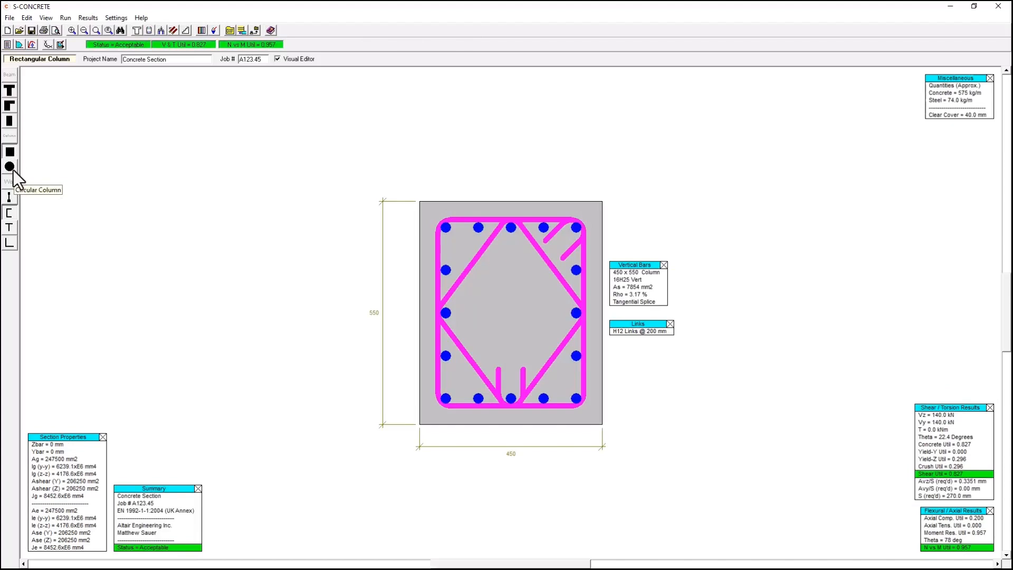
{"action": "left_click", "coordinate": [14, 170]}
{"action": "left_click", "coordinate": [12, 200]}
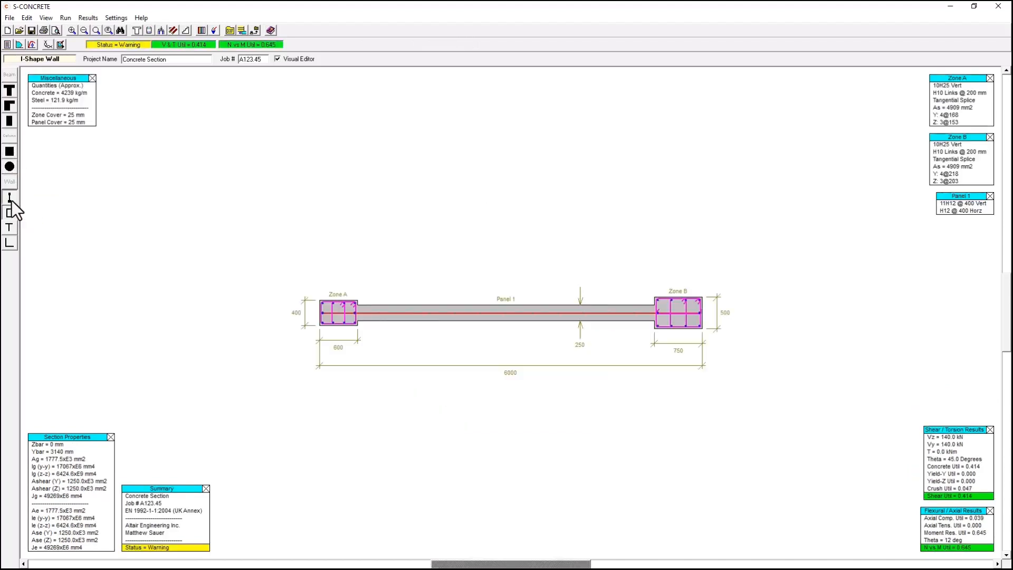
{"action": "left_click", "coordinate": [12, 214]}
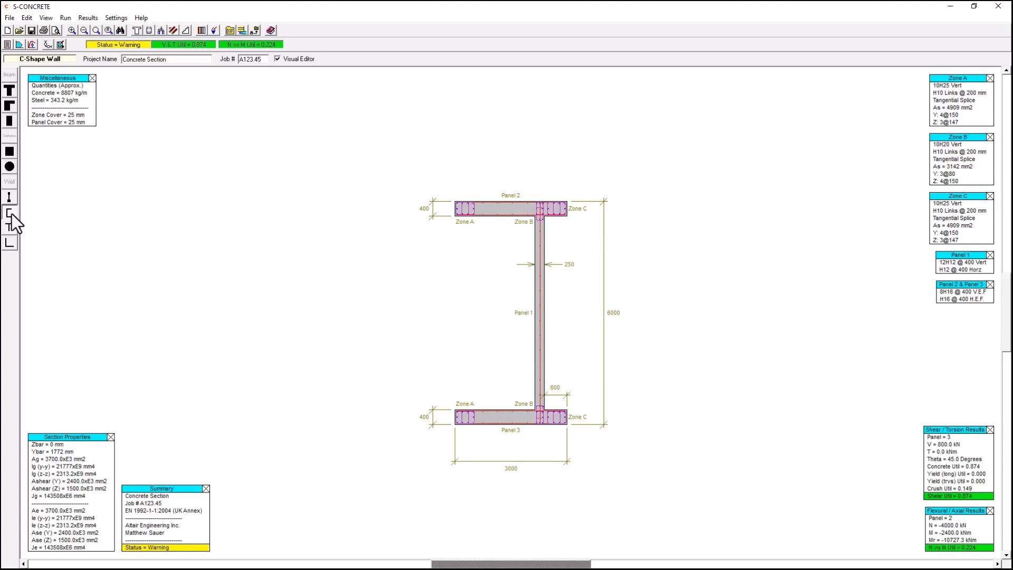
{"action": "left_click", "coordinate": [12, 123]}
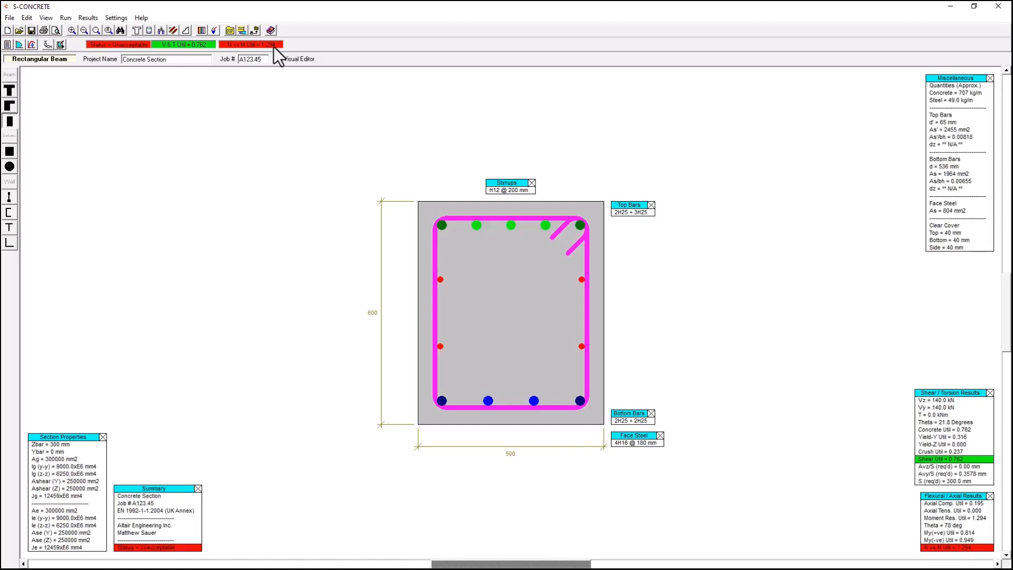
- Review the table of factored loads for the rectangular beam and close it without edits
{"action": "left_click", "coordinate": [30, 20]}
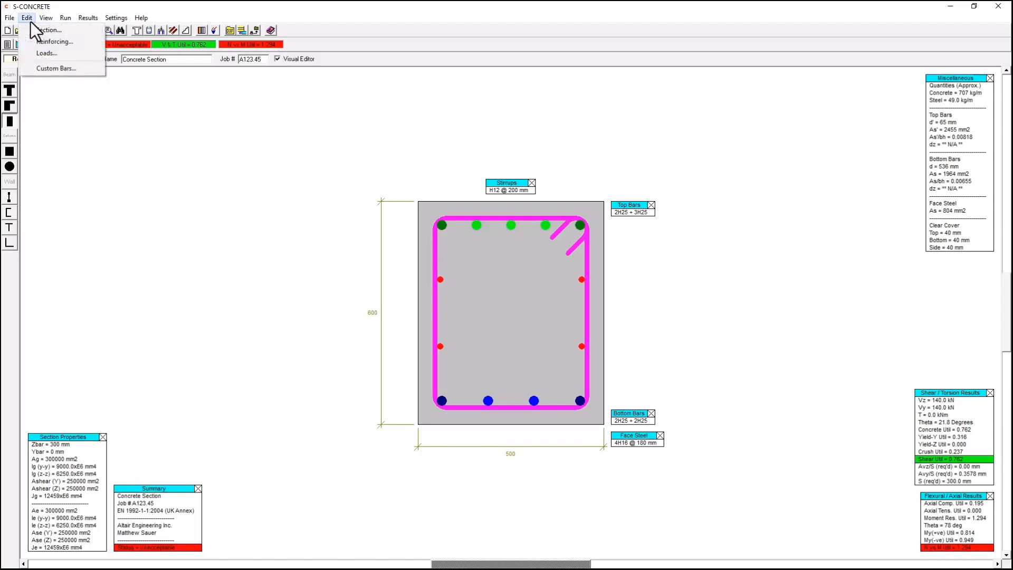
{"action": "left_click", "coordinate": [39, 53]}
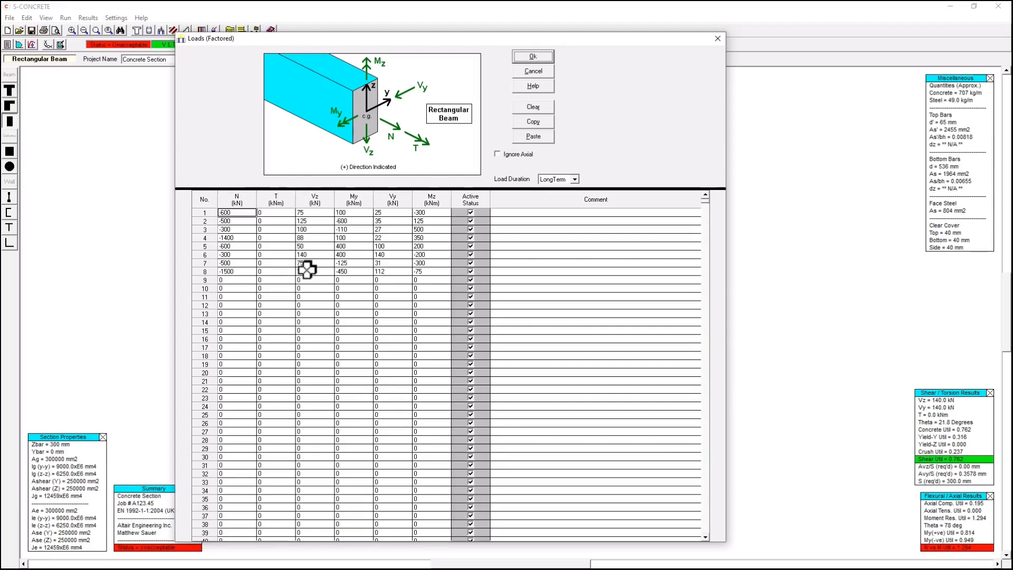
{"action": "left_click", "coordinate": [717, 39]}
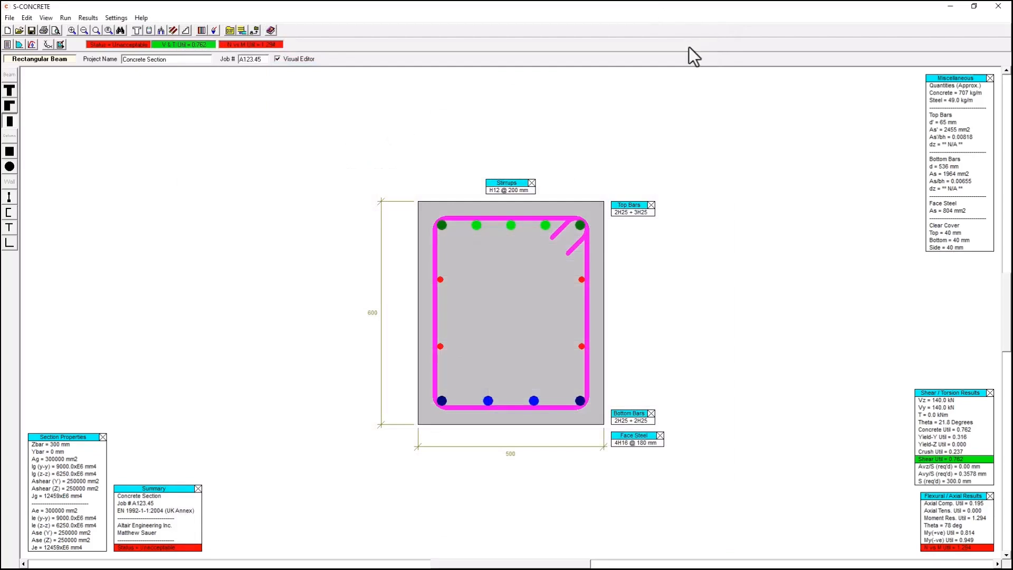
- Examine the rectangular beam's full results report, from section properties and loads through moment, shear, spacing and crack control checks, and close it
{"action": "left_click", "coordinate": [98, 20]}
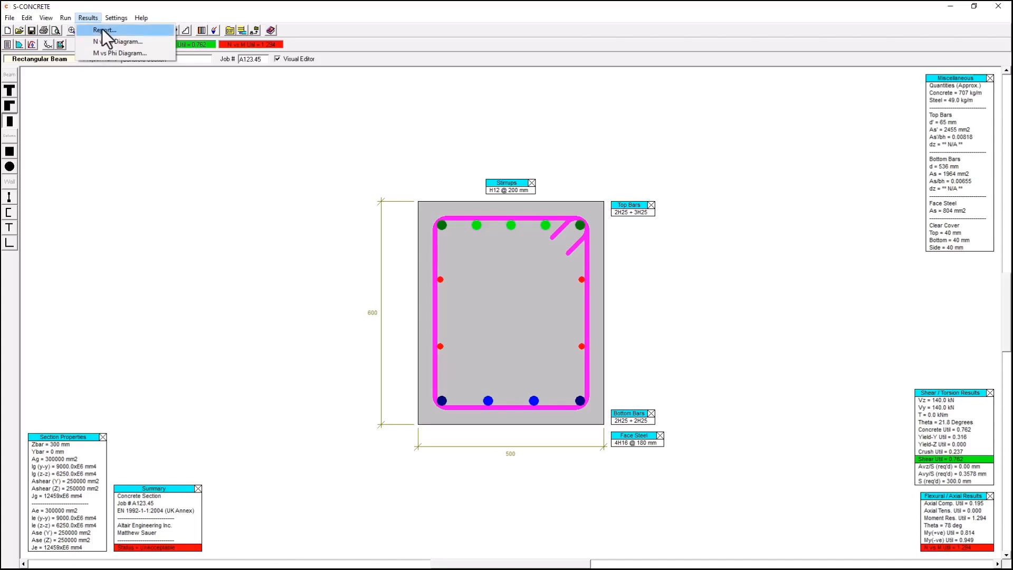
{"action": "left_click", "coordinate": [102, 29]}
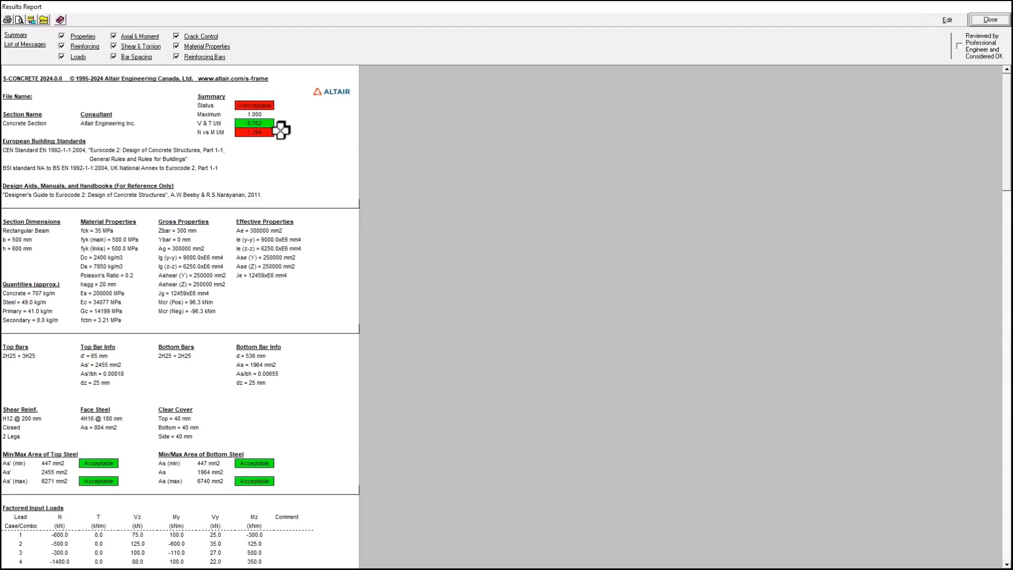
{"action": "scroll", "coordinate": [296, 172], "scroll_direction": "down", "scroll_amount": 4}
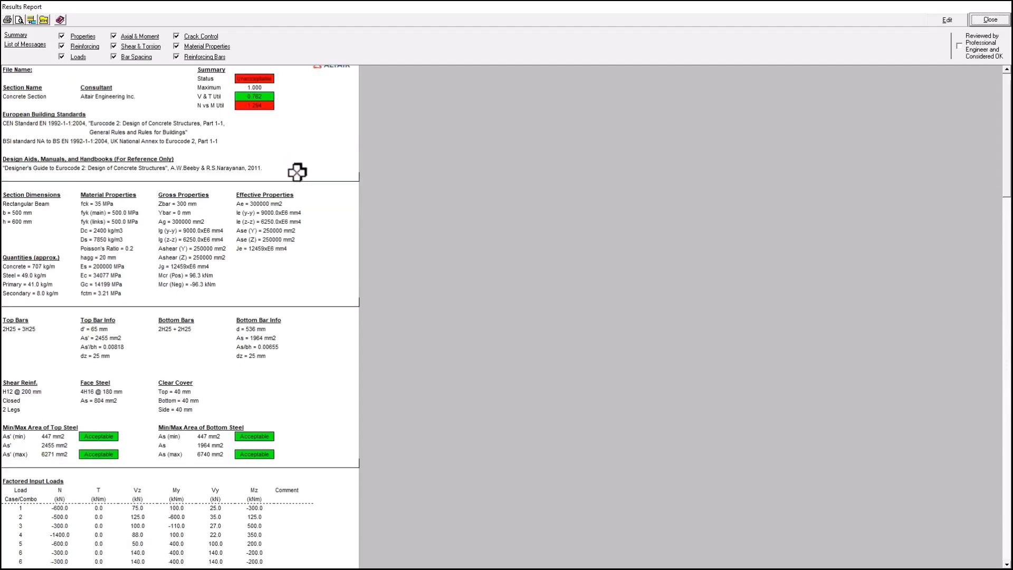
{"action": "scroll", "coordinate": [253, 190], "scroll_direction": "down", "scroll_amount": 2}
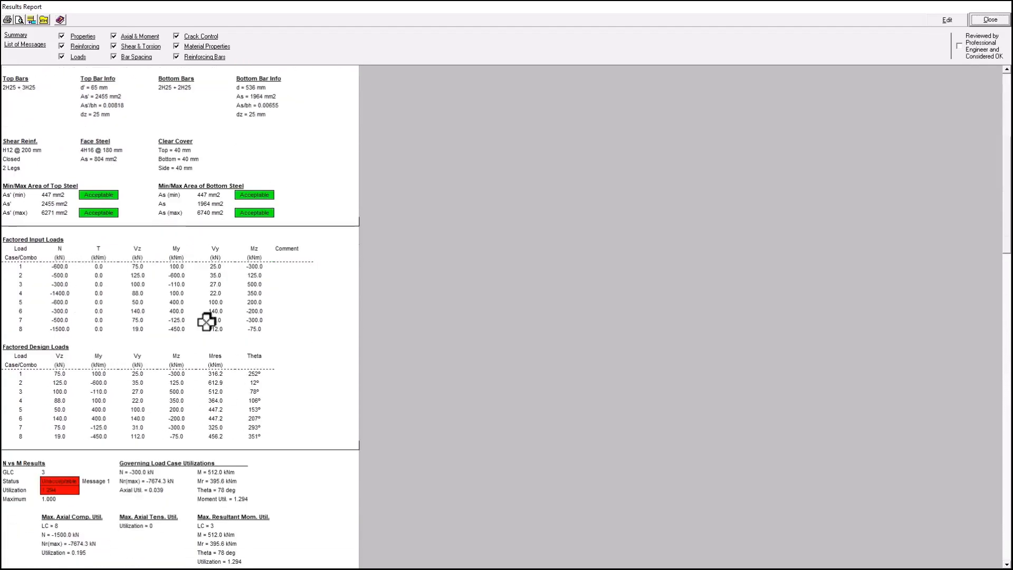
{"action": "scroll", "coordinate": [165, 366], "scroll_direction": "down", "scroll_amount": 2}
{"action": "scroll", "coordinate": [165, 366], "scroll_direction": "down", "scroll_amount": 4}
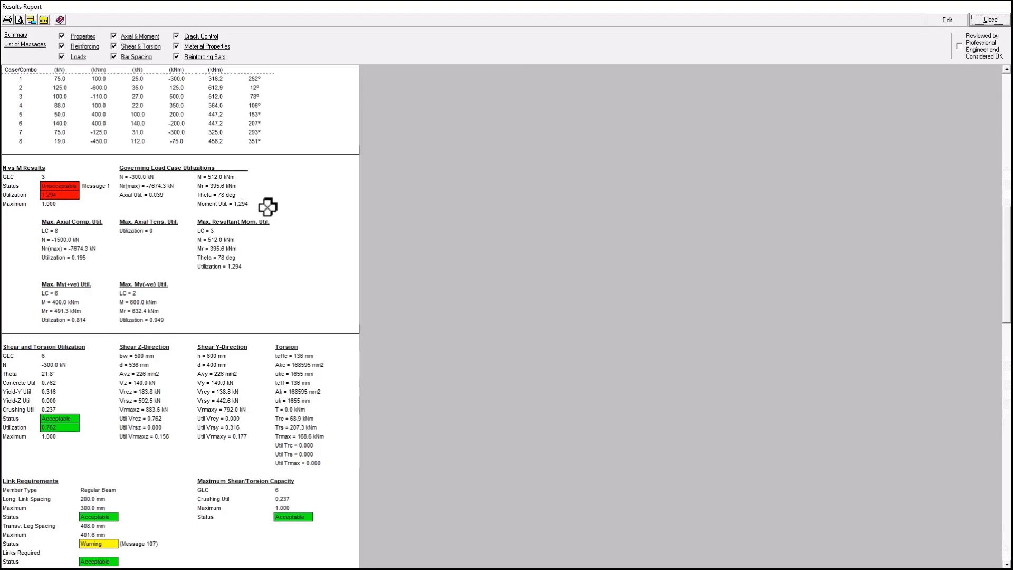
{"action": "scroll", "coordinate": [296, 219], "scroll_direction": "down", "scroll_amount": 5}
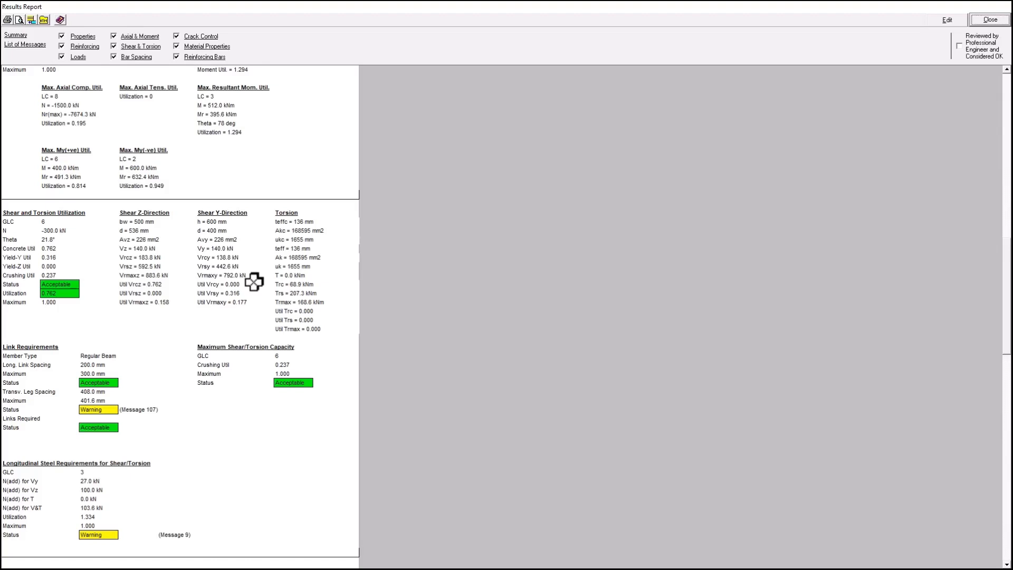
{"action": "scroll", "coordinate": [253, 290], "scroll_direction": "down", "scroll_amount": 2}
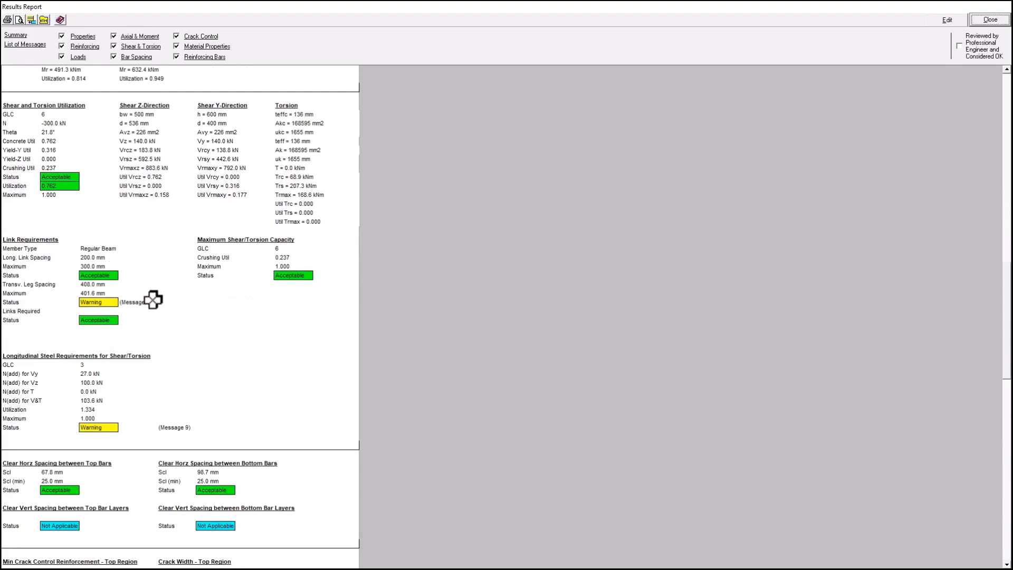
{"action": "scroll", "coordinate": [153, 300], "scroll_direction": "down", "scroll_amount": 3}
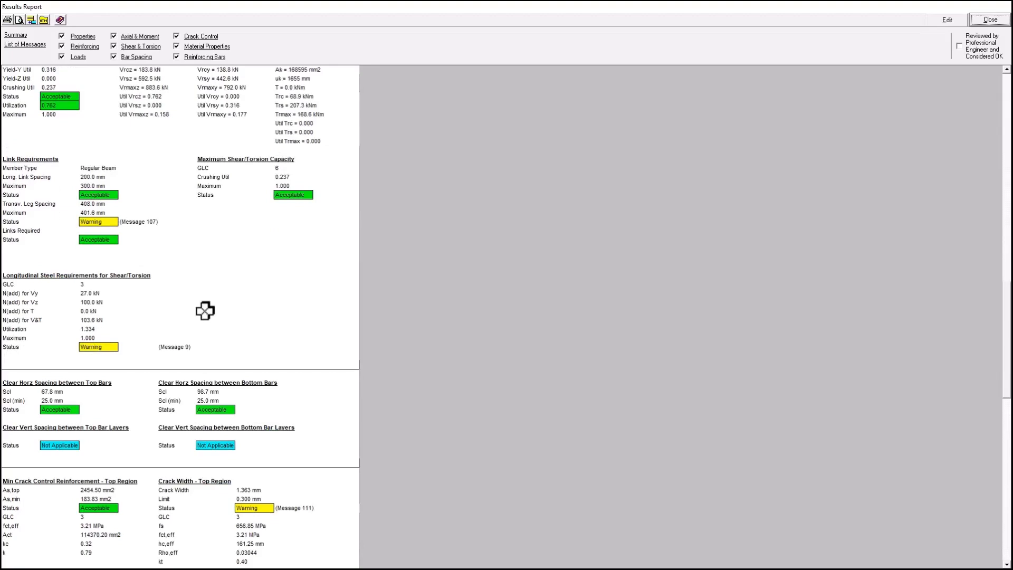
{"action": "scroll", "coordinate": [205, 311], "scroll_direction": "down", "scroll_amount": 3}
{"action": "scroll", "coordinate": [233, 359], "scroll_direction": "down", "scroll_amount": 4}
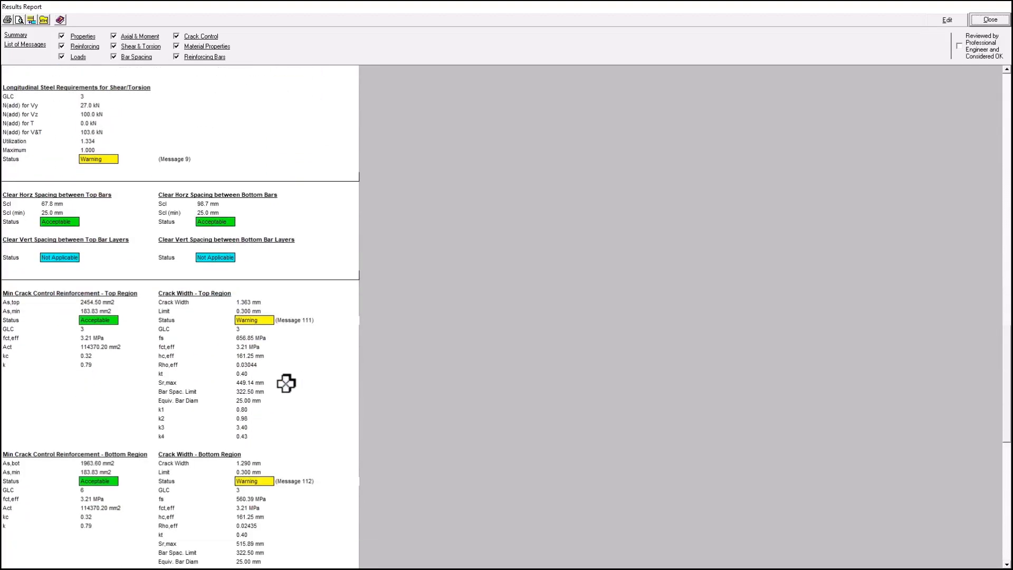
{"action": "scroll", "coordinate": [266, 333], "scroll_direction": "down", "scroll_amount": 12}
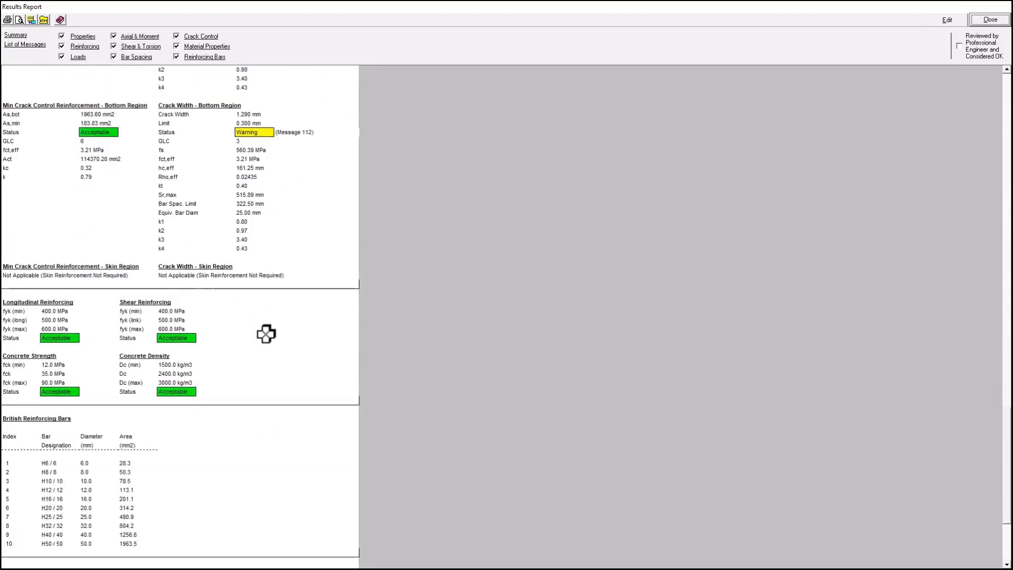
{"action": "scroll", "coordinate": [266, 333], "scroll_direction": "down", "scroll_amount": 5}
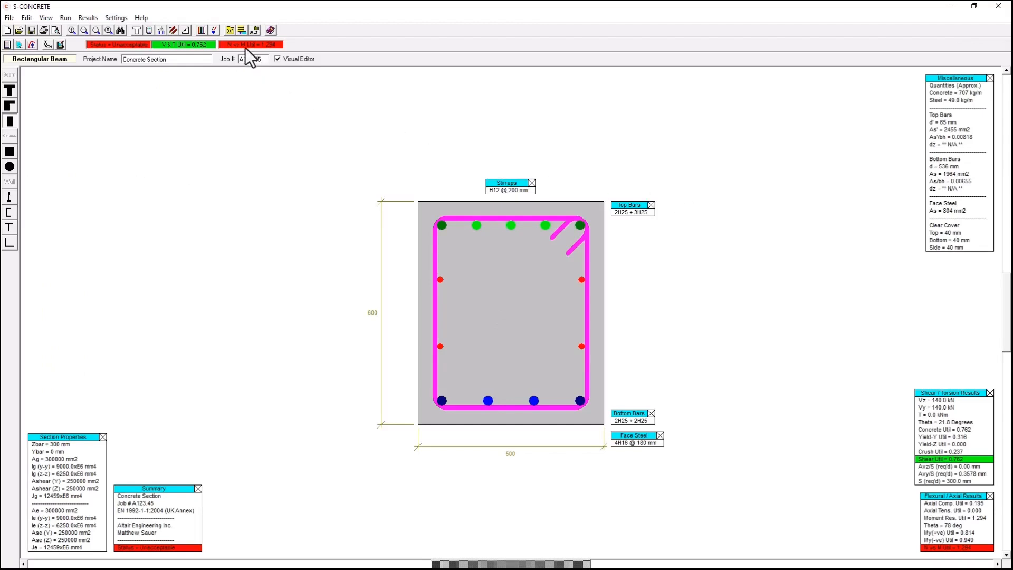
- Inspect the beam's N vs M interaction diagram at a Theta of 78 degrees and close it
{"action": "left_click", "coordinate": [97, 19]}
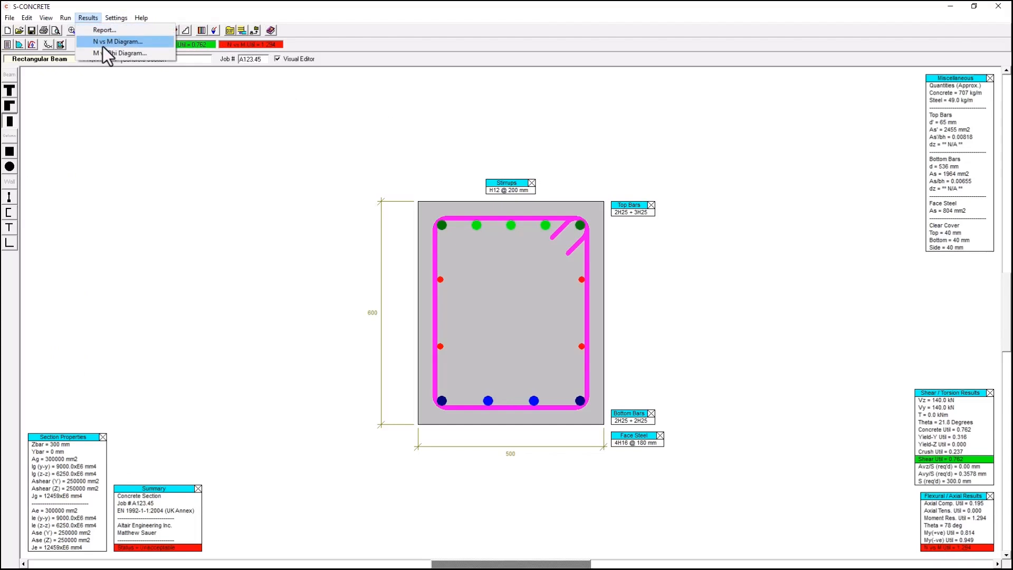
{"action": "left_click", "coordinate": [102, 46]}
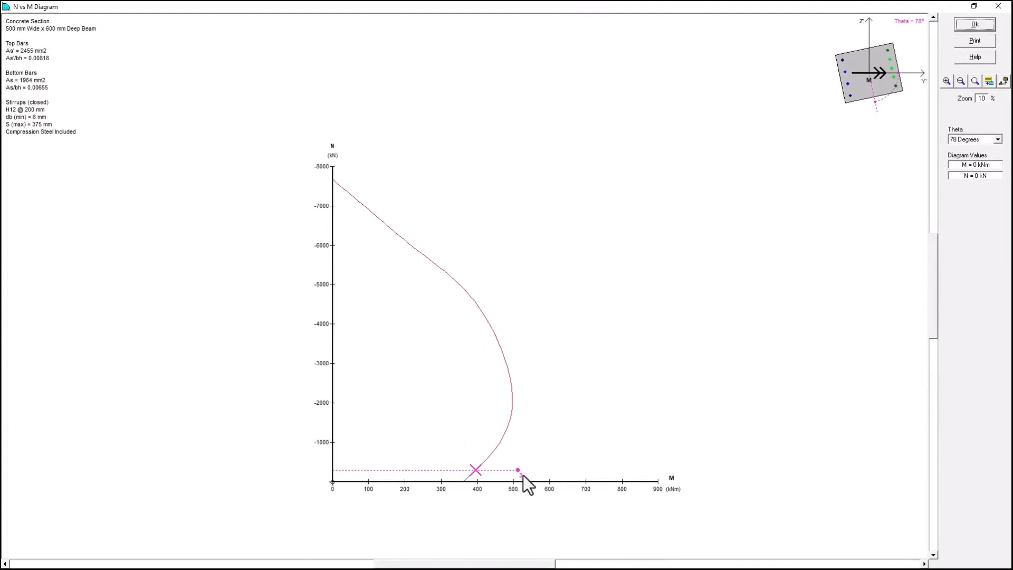
{"action": "left_click", "coordinate": [984, 140]}
{"action": "left_click", "coordinate": [987, 145]}
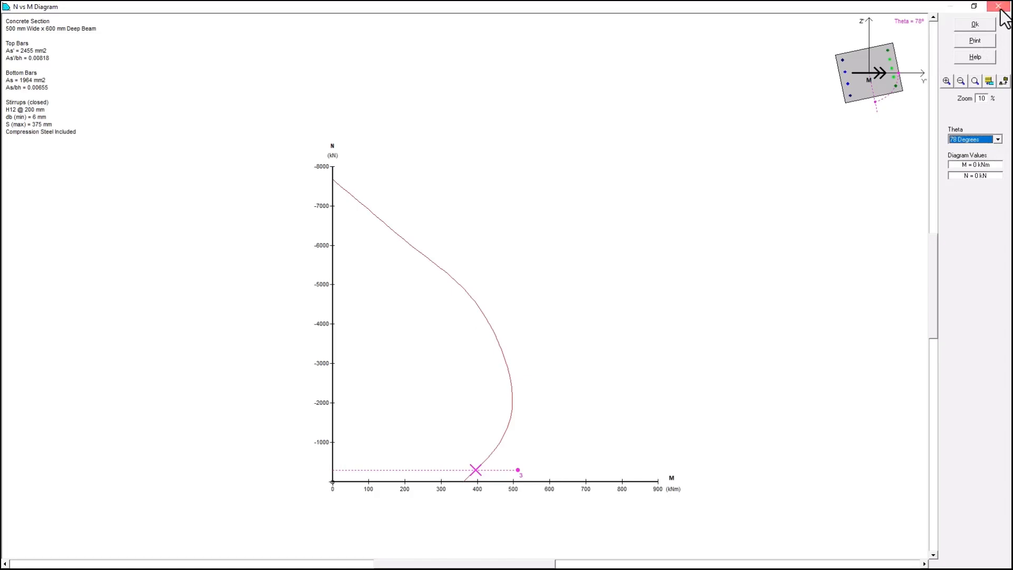
{"action": "left_click", "coordinate": [998, 7]}
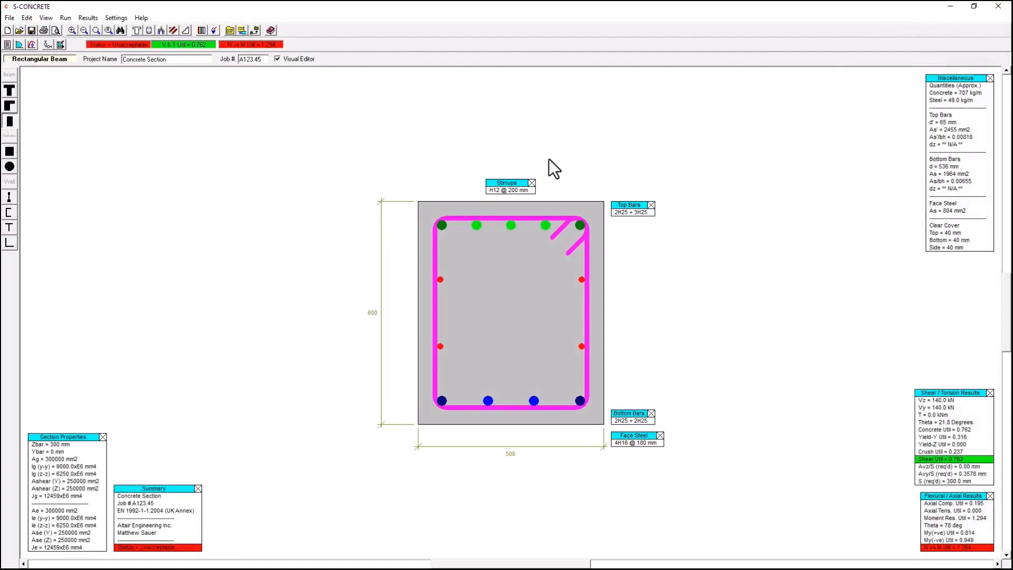
{"action": "left_click", "coordinate": [26, 18]}
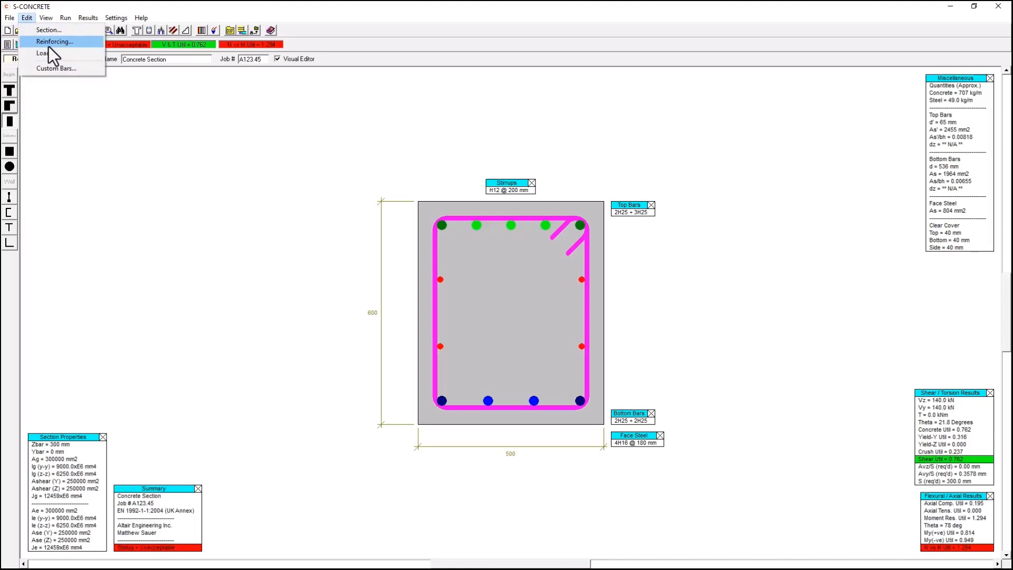
{"action": "left_click", "coordinate": [33, 21]}
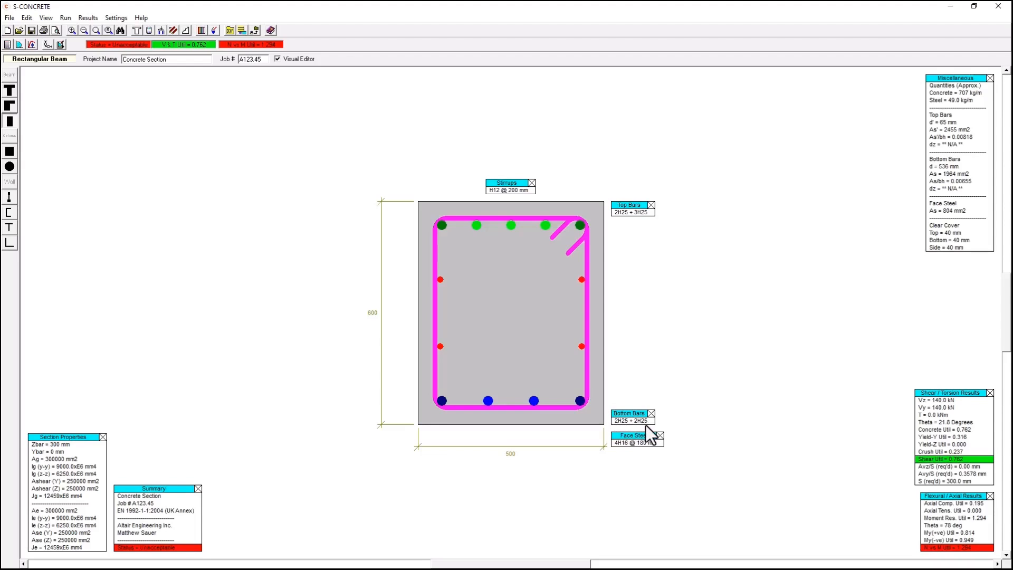
- Increase the rectangular beam's bottom bars to 3H25 + 2H25 and its top bars to 3H32 + 3H32
{"action": "left_click", "coordinate": [618, 423]}
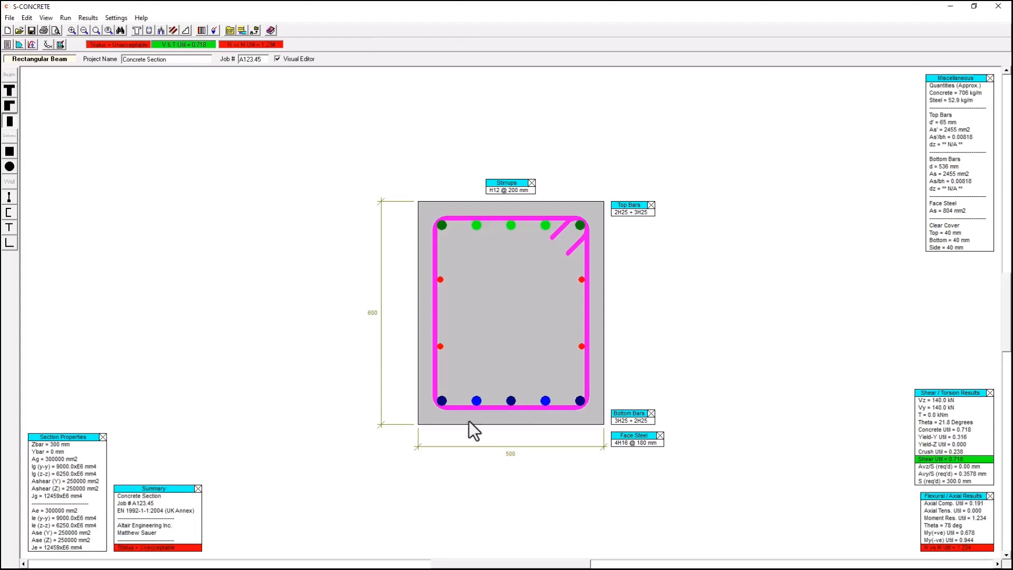
{"action": "left_click", "coordinate": [617, 213]}
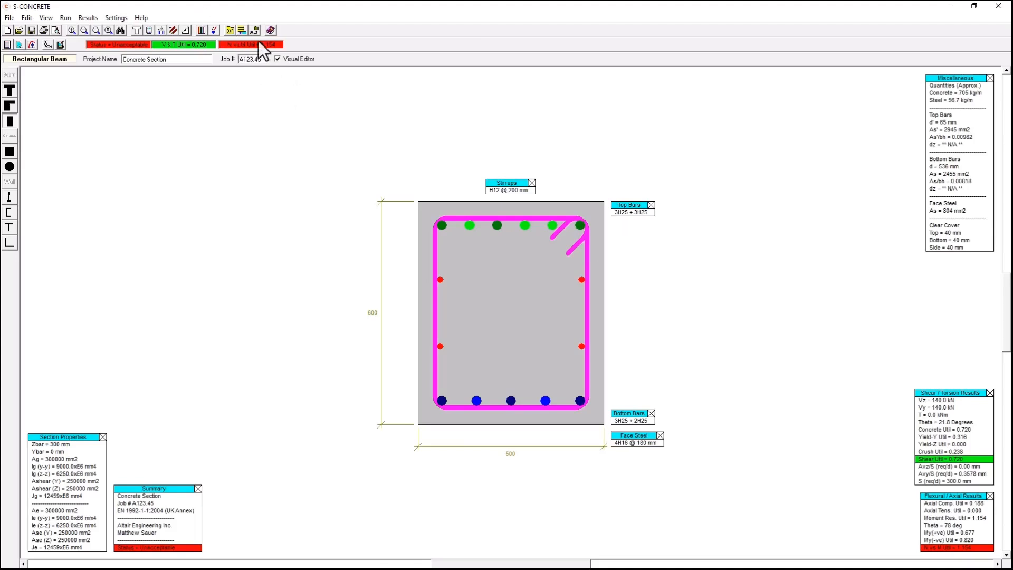
{"action": "left_click", "coordinate": [625, 214]}
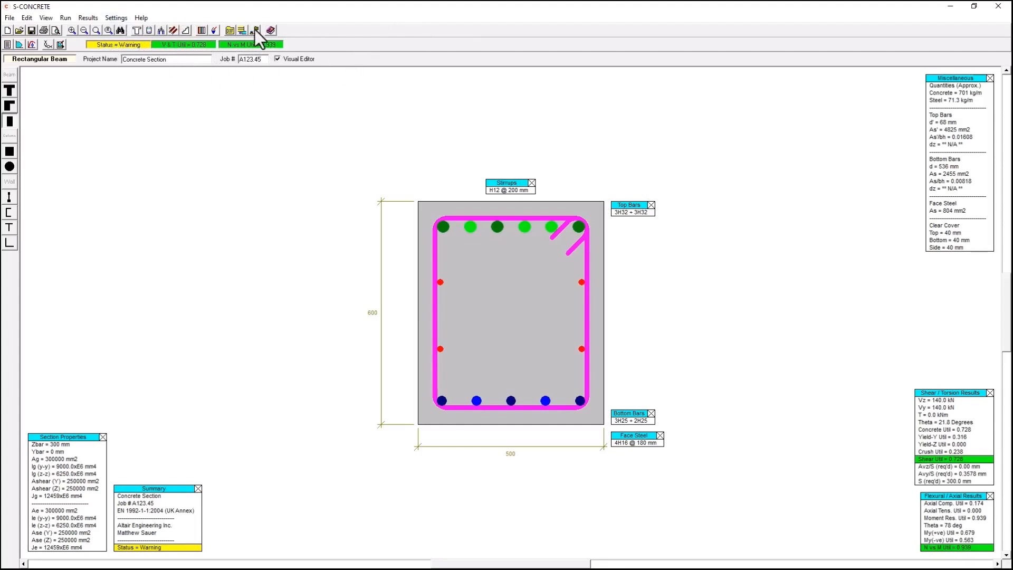
- Check the revised beam's results report and its list of messages, and close the report
{"action": "left_click", "coordinate": [87, 18]}
{"action": "left_click", "coordinate": [100, 30]}
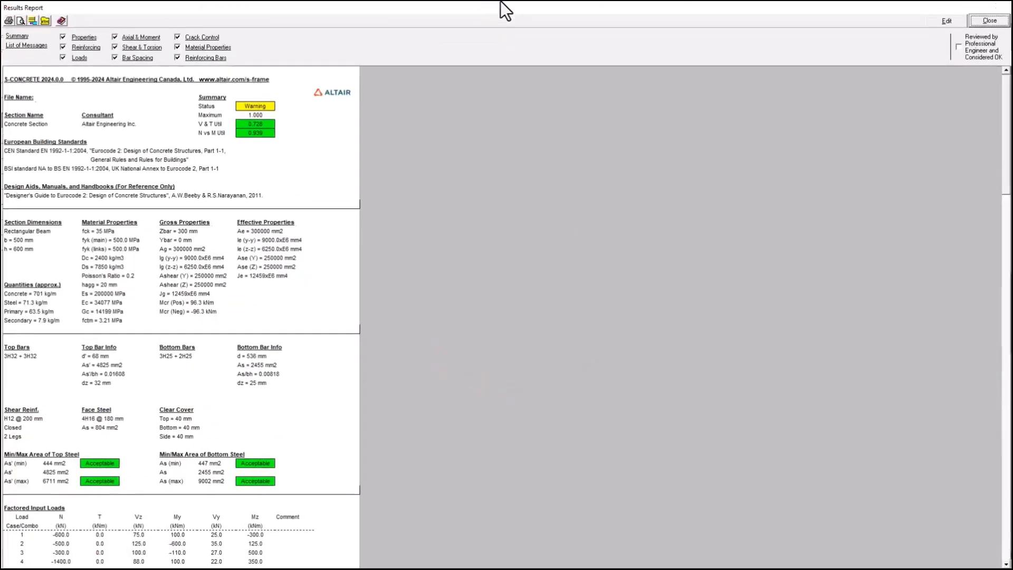
{"action": "middle_click", "coordinate": [309, 308]}
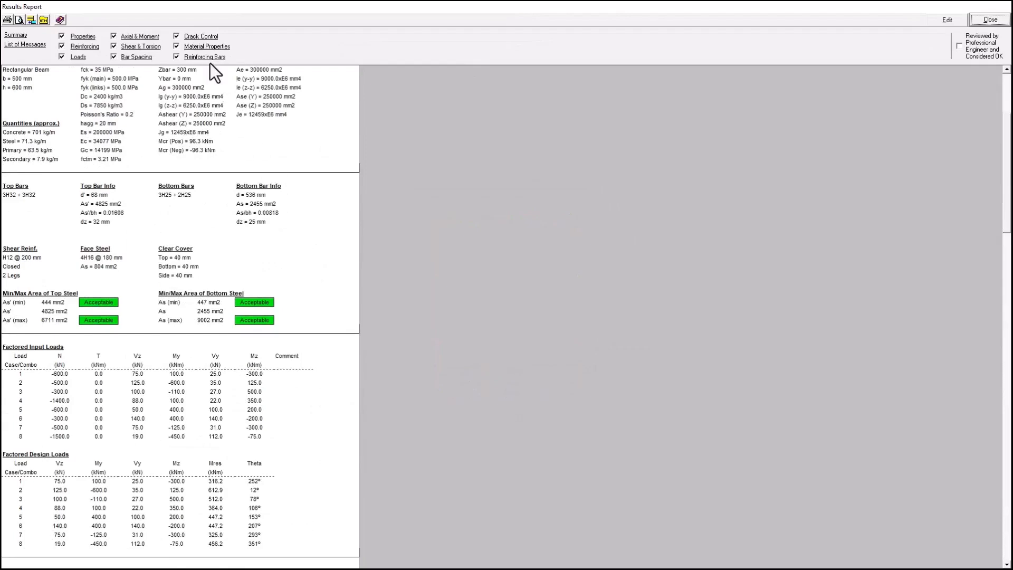
{"action": "left_click", "coordinate": [20, 44]}
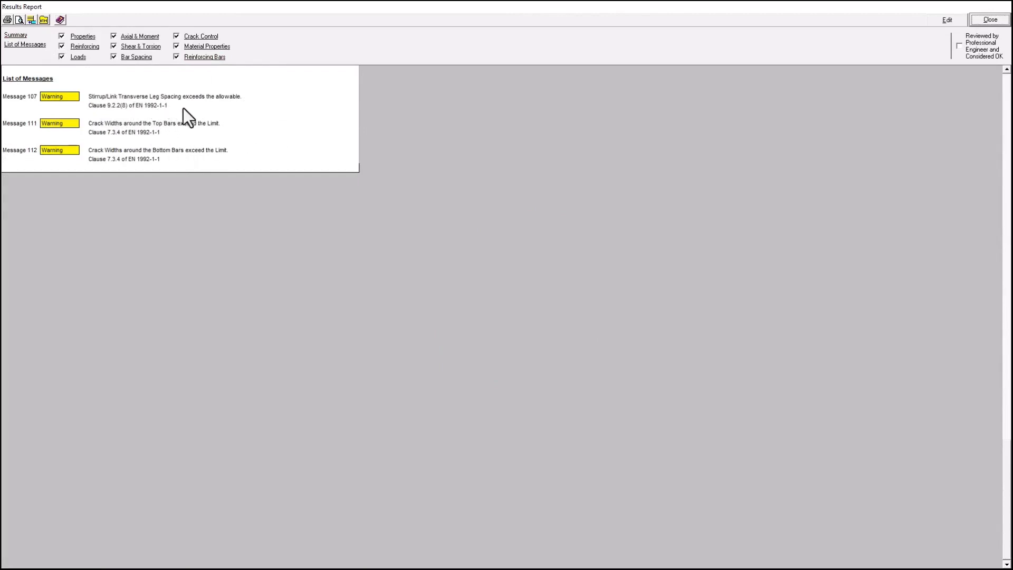
{"action": "left_click", "coordinate": [996, 20]}
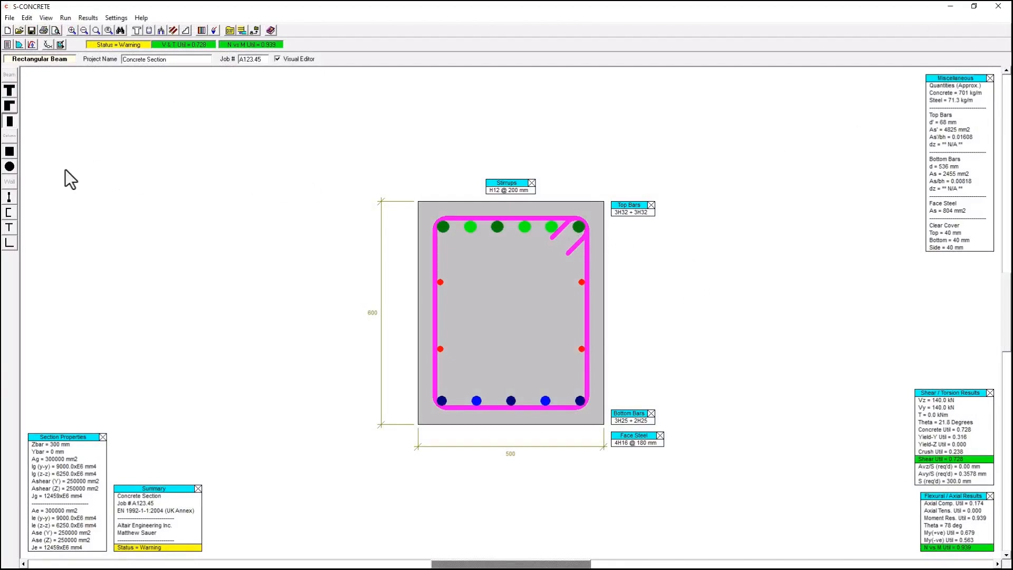
- Reduce the rectangular column section to 450 x 450 mm and increase its vertical bars to 20H25
{"action": "left_click", "coordinate": [15, 150]}
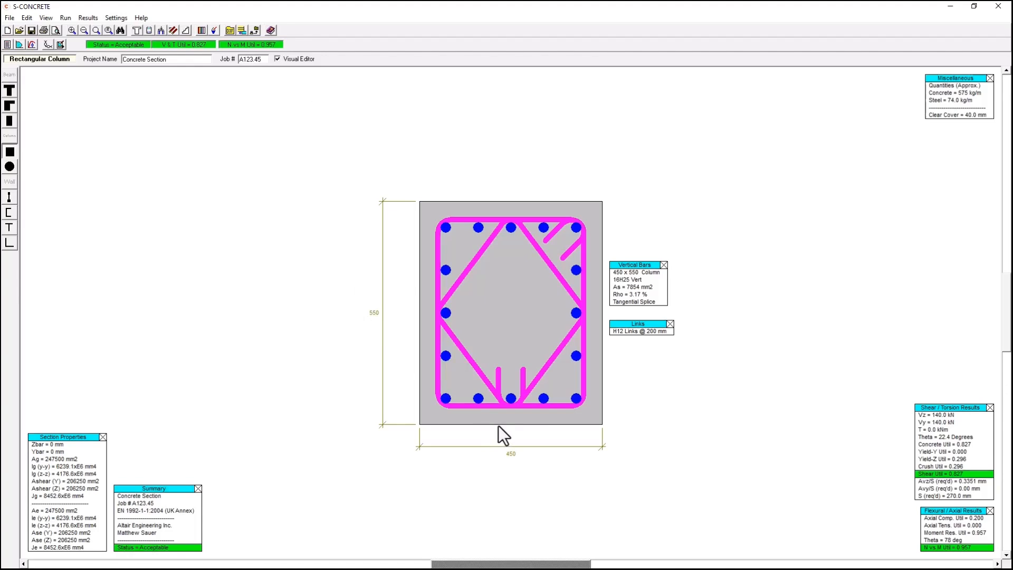
{"action": "left_click_drag", "start_coordinate": [498, 425], "coordinate": [504, 405]}
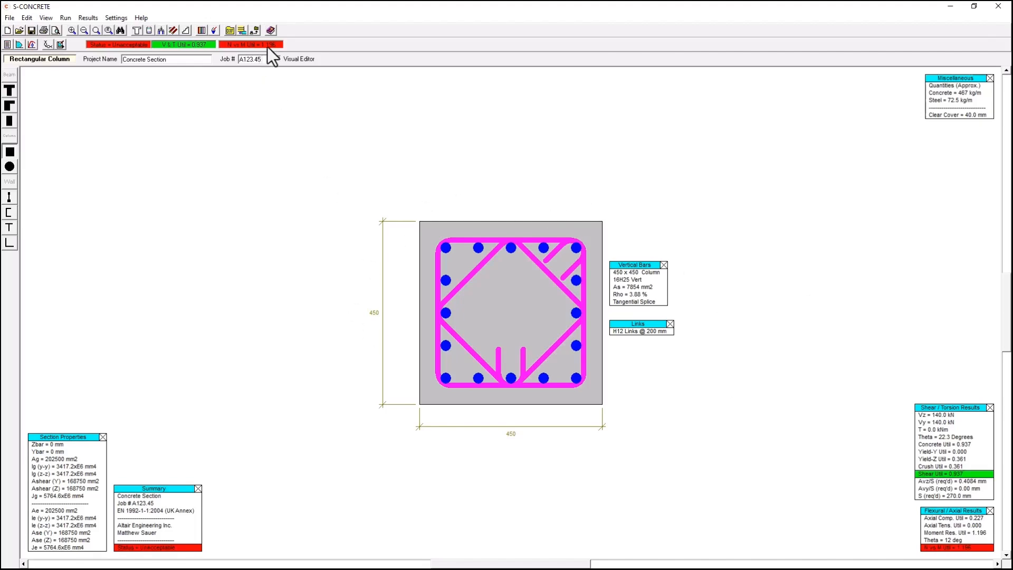
{"action": "left_click", "coordinate": [617, 280]}
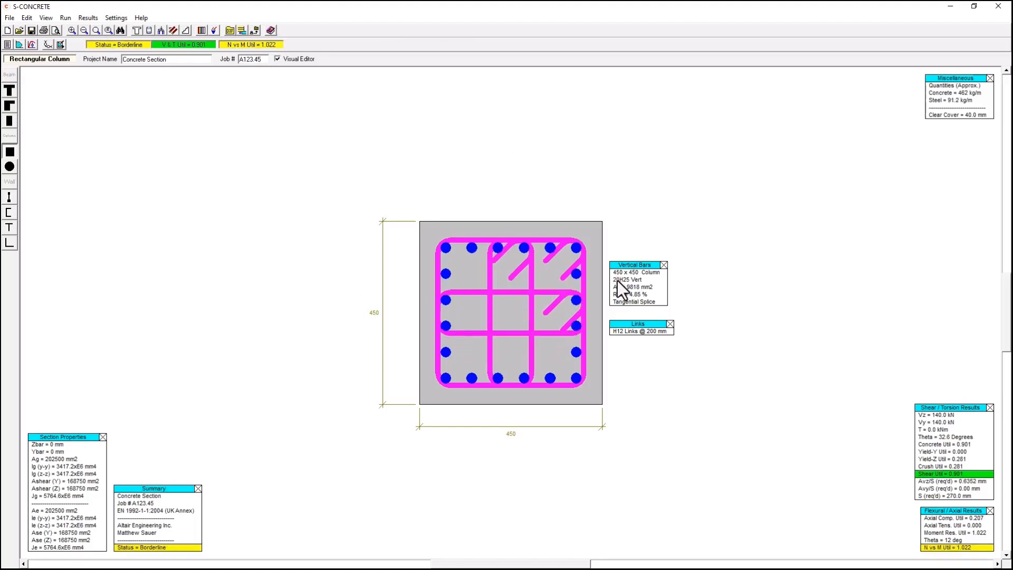
- Try 20H32 vertical bars in the column, return to H25 and reduce the vertical bars to 16H25
{"action": "left_click", "coordinate": [629, 281]}
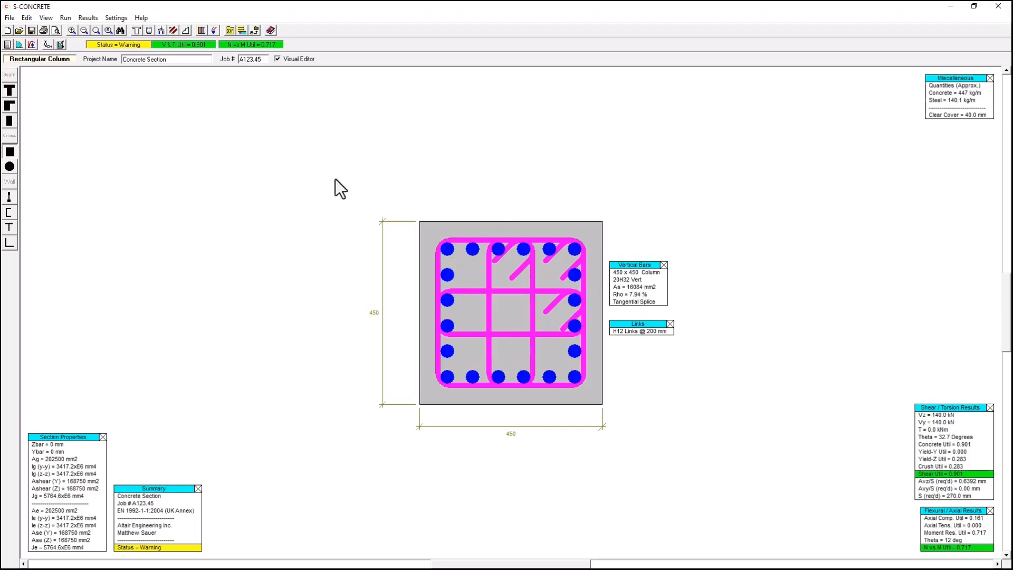
{"action": "right_click", "coordinate": [625, 283]}
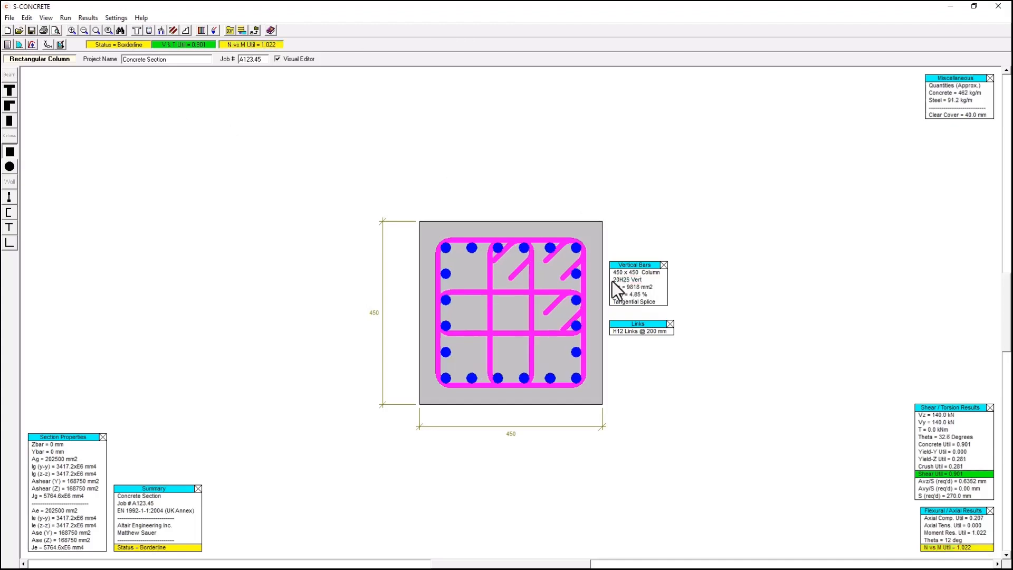
{"action": "right_click", "coordinate": [616, 280]}
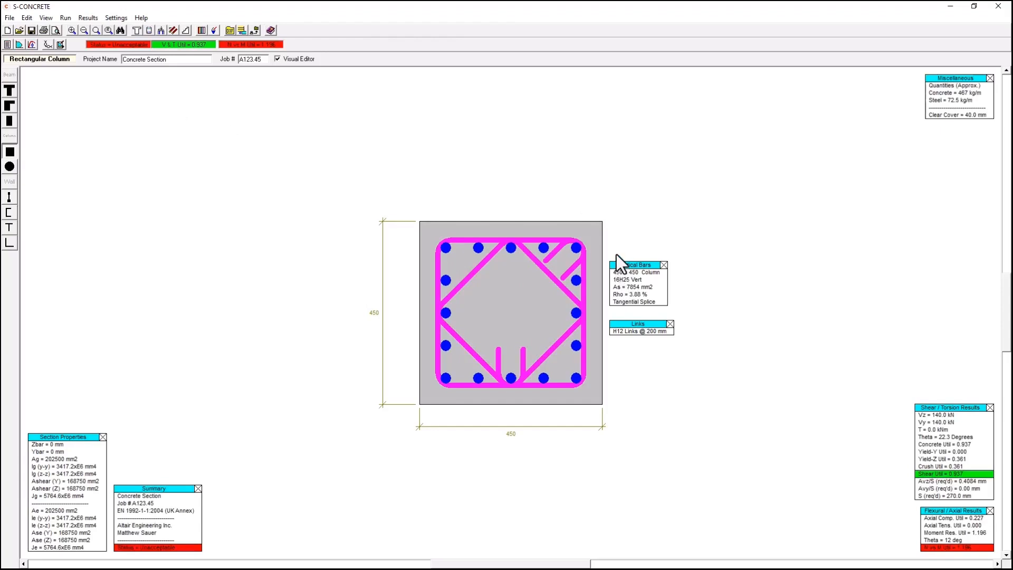
- Freeze the column's width and depth in the design constraints
{"action": "left_click", "coordinate": [67, 18]}
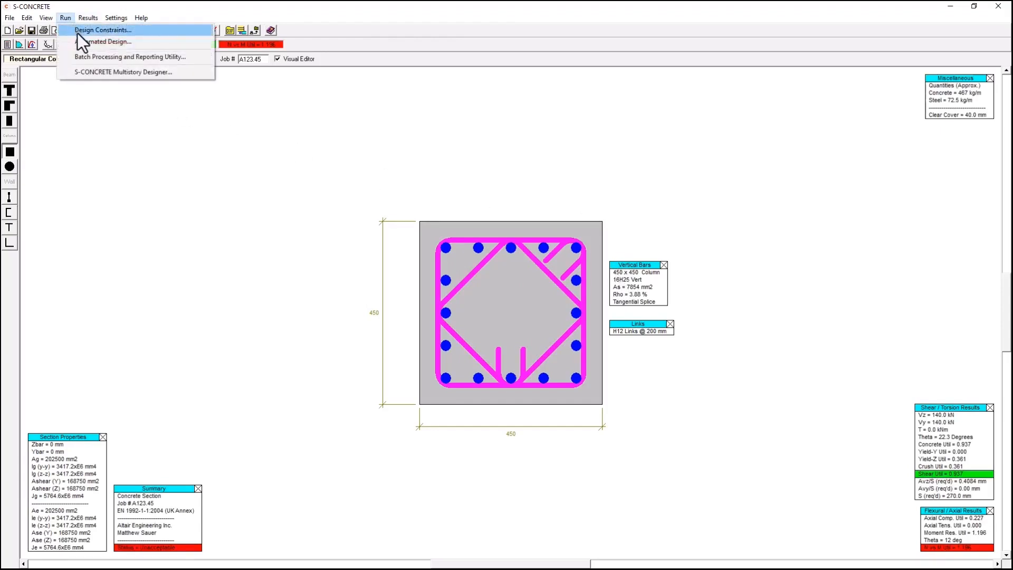
{"action": "left_click", "coordinate": [77, 31]}
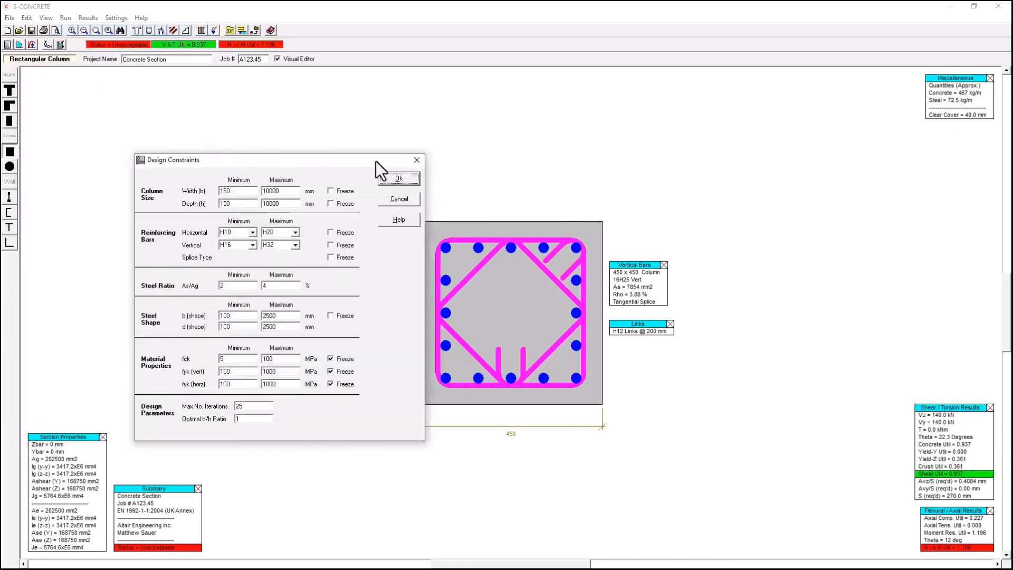
{"action": "mouse_move", "coordinate": [347, 152]}
{"action": "left_mouse_down"}
{"action": "mouse_move", "coordinate": [514, 158]}
{"action": "mouse_move", "coordinate": [424, 164]}
{"action": "mouse_move", "coordinate": [340, 152]}
{"action": "left_mouse_up"}
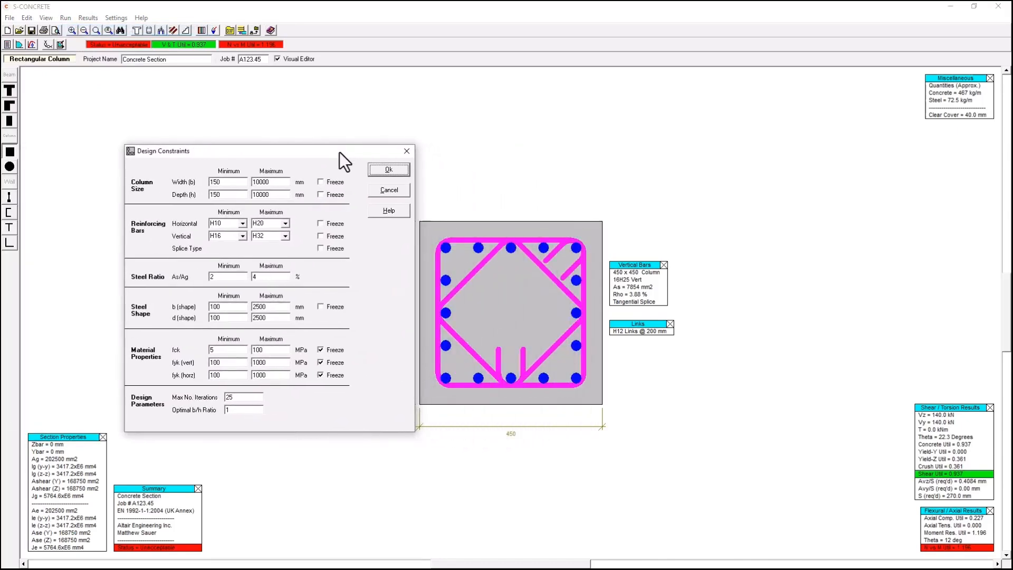
{"action": "left_click", "coordinate": [327, 185]}
{"action": "left_click", "coordinate": [405, 172]}
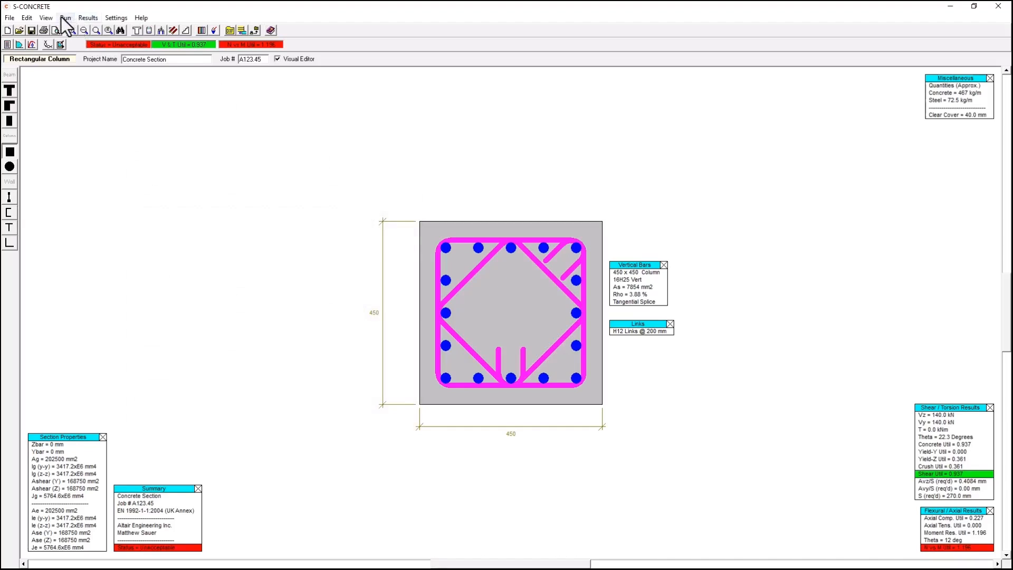
- Run the automated design on the 450 x 450 mm column in automatic mode and accept the proposed reinforcement
{"action": "left_click", "coordinate": [61, 17]}
{"action": "left_click", "coordinate": [79, 43]}
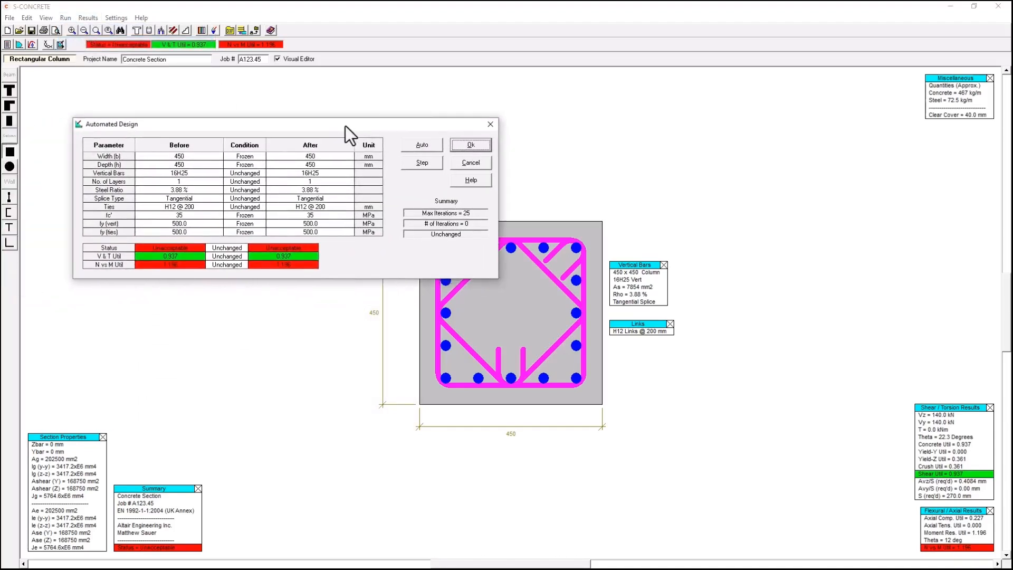
{"action": "left_click", "coordinate": [419, 145]}
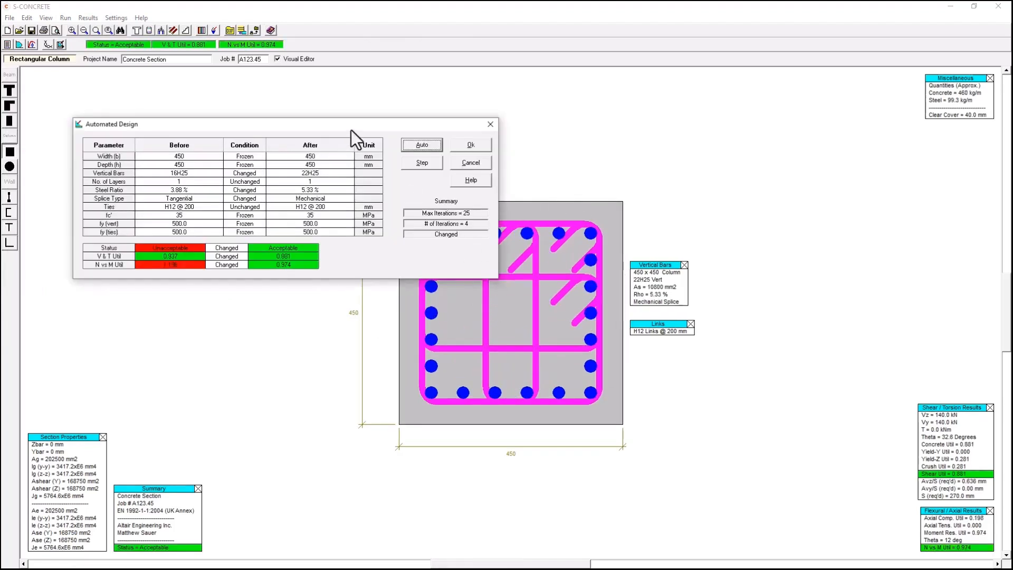
{"action": "left_click_drag", "start_coordinate": [350, 130], "coordinate": [312, 70]}
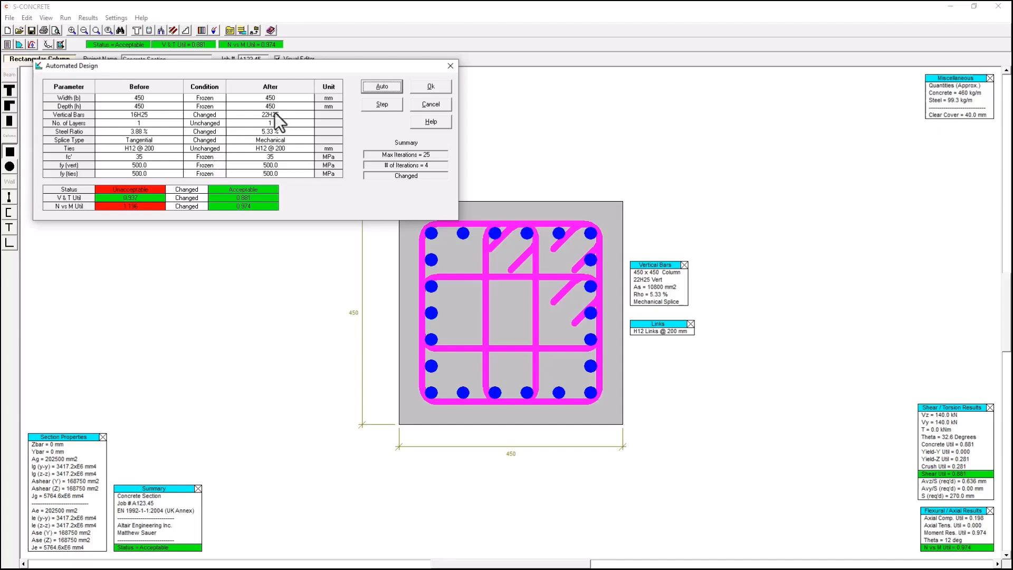
{"action": "left_click", "coordinate": [420, 90]}
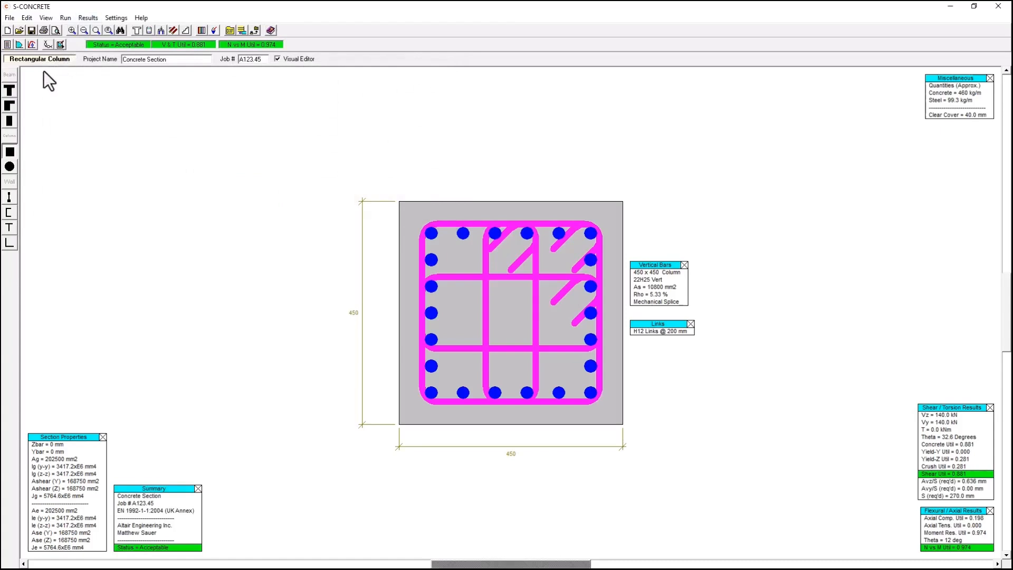
- Review the column's section dimensions, slenderness, design code and material properties, and close the section data
{"action": "left_click", "coordinate": [27, 19]}
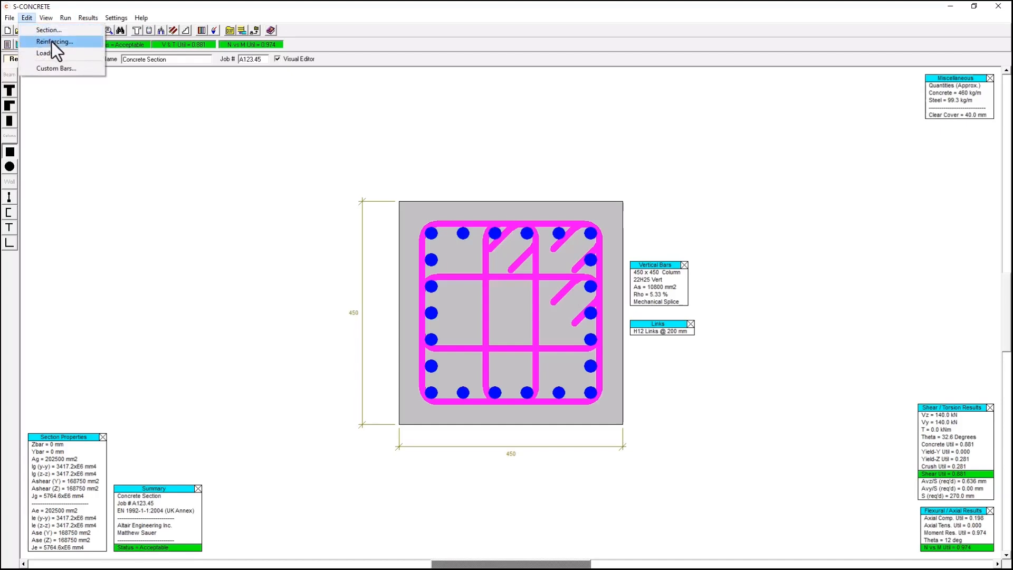
{"action": "left_click", "coordinate": [51, 30]}
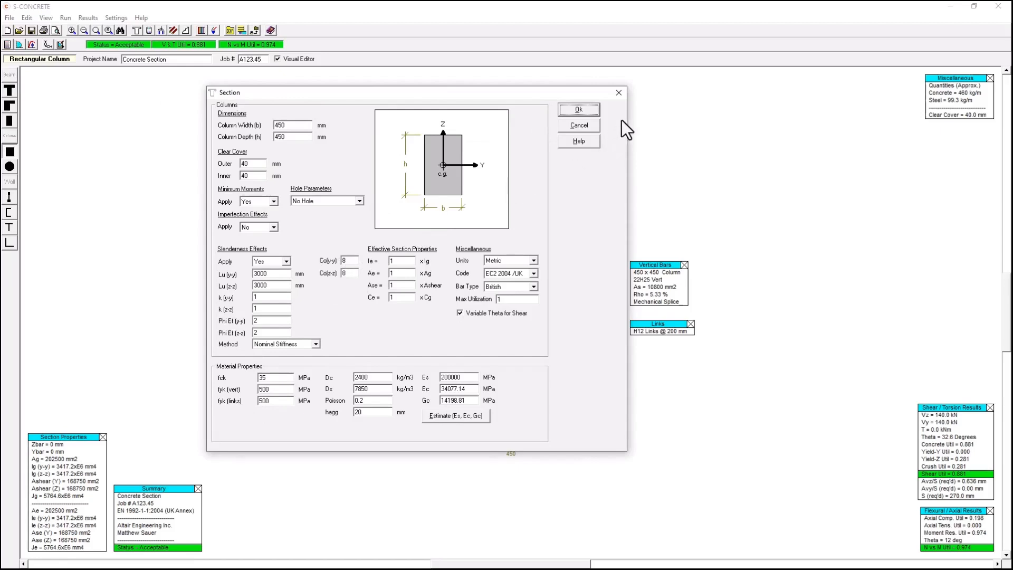
{"action": "left_click", "coordinate": [584, 108]}
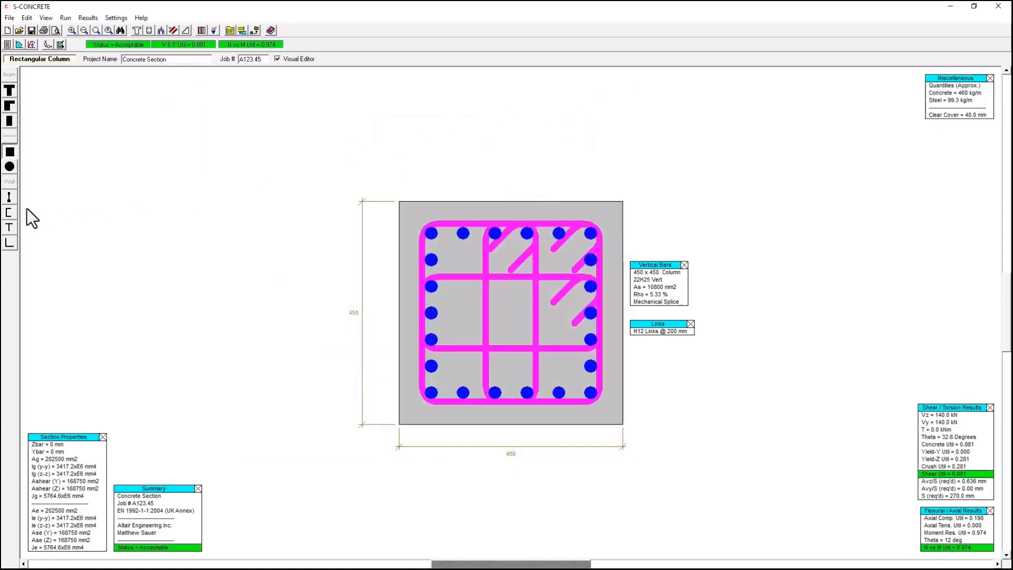
- Change the section type to a C-shape wall and review its zone and panel reinforcing
{"action": "left_click", "coordinate": [13, 213]}
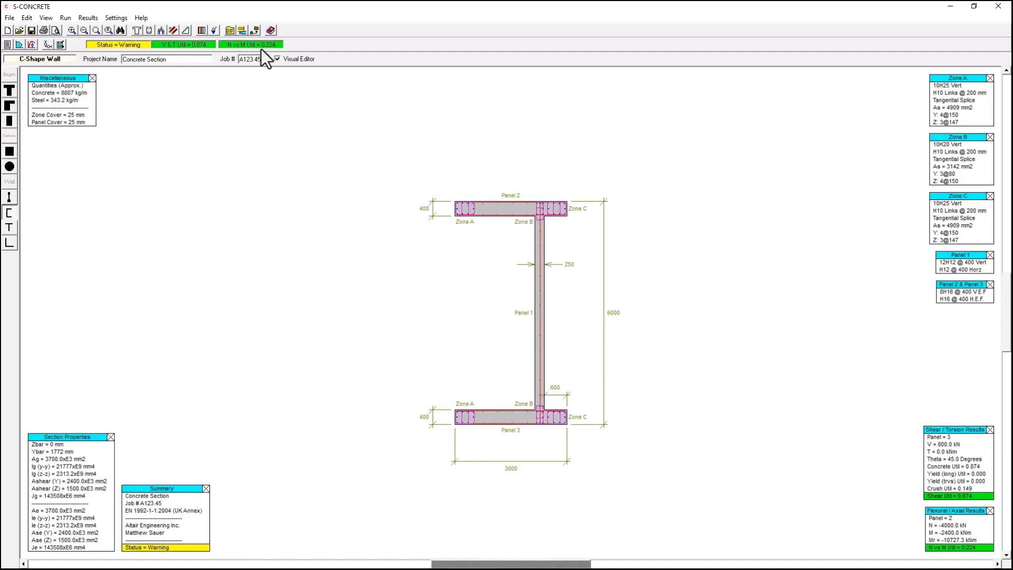
{"action": "left_click", "coordinate": [26, 19]}
{"action": "left_click", "coordinate": [36, 43]}
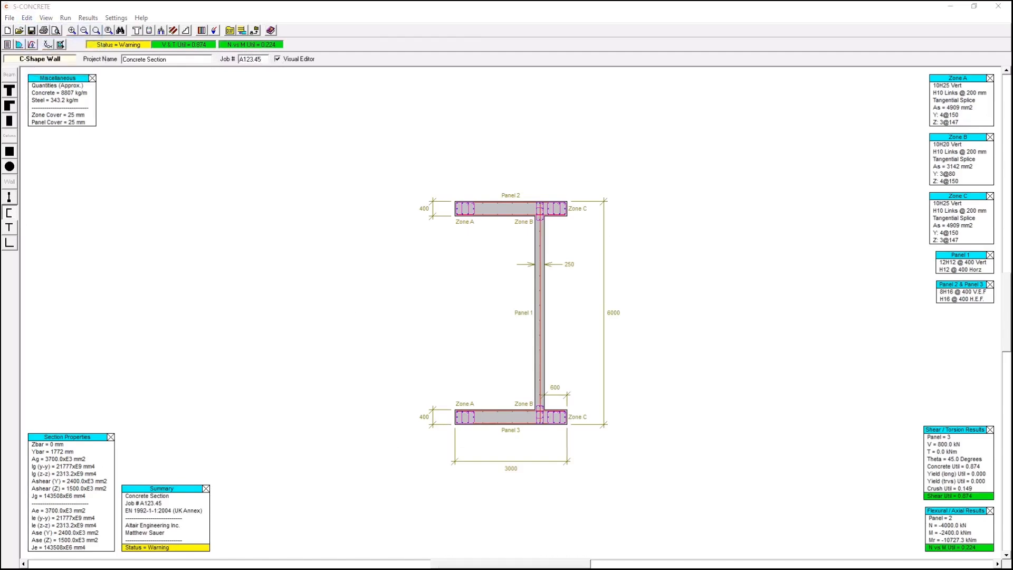
{"action": "left_click_drag", "start_coordinate": [349, 94], "coordinate": [447, 97]}
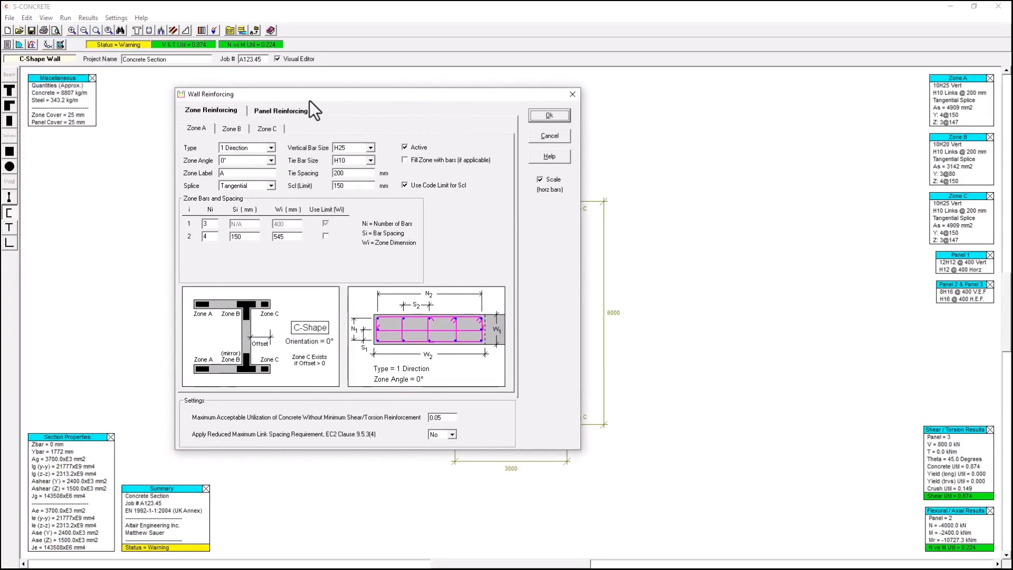
{"action": "left_click", "coordinate": [283, 112]}
{"action": "left_click", "coordinate": [230, 114]}
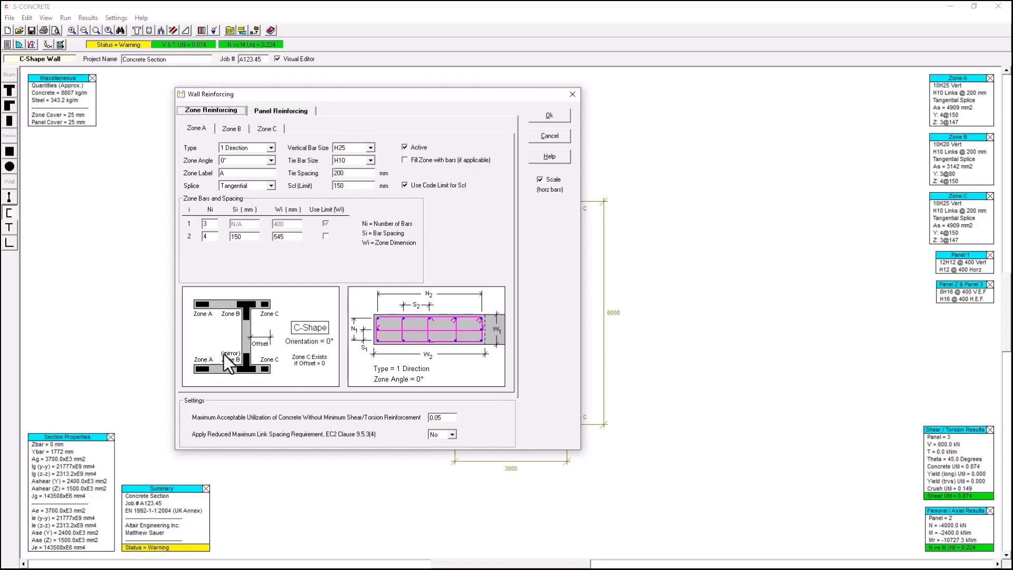
{"action": "left_click", "coordinate": [549, 115]}
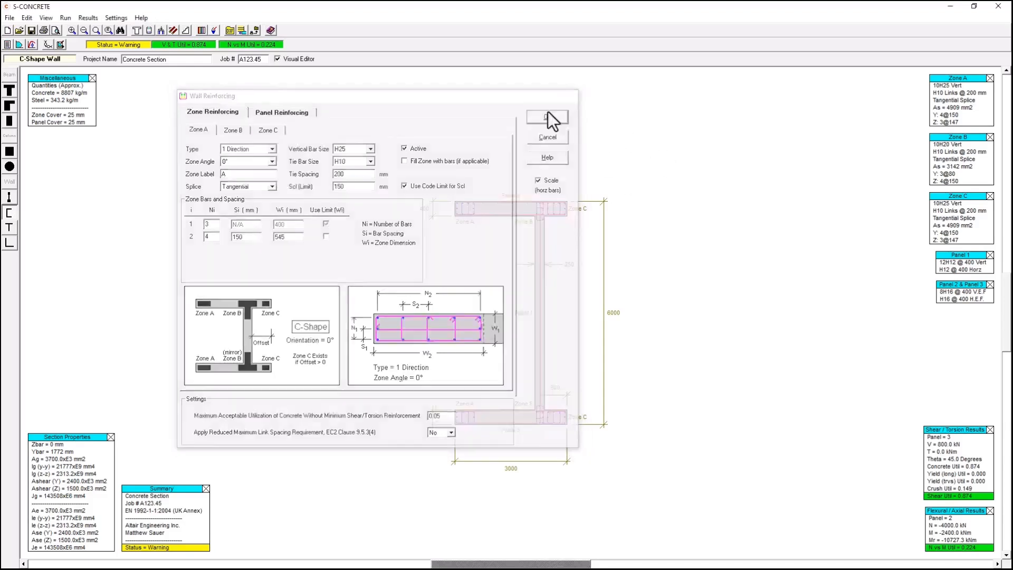
- Review the C-shape wall's factored sectional loads and panel loads, and close the load tables
{"action": "left_click", "coordinate": [26, 18]}
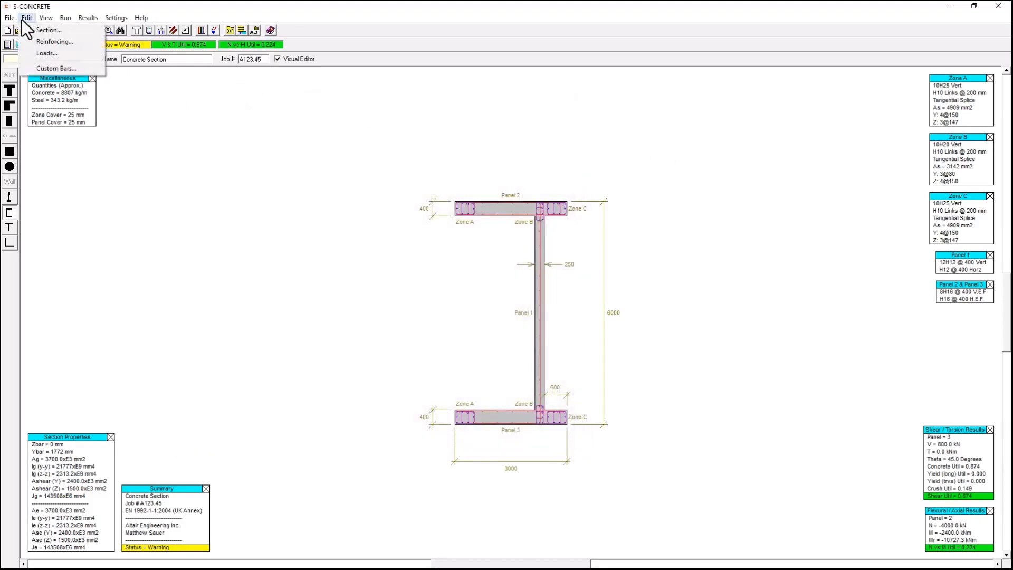
{"action": "left_click", "coordinate": [40, 53]}
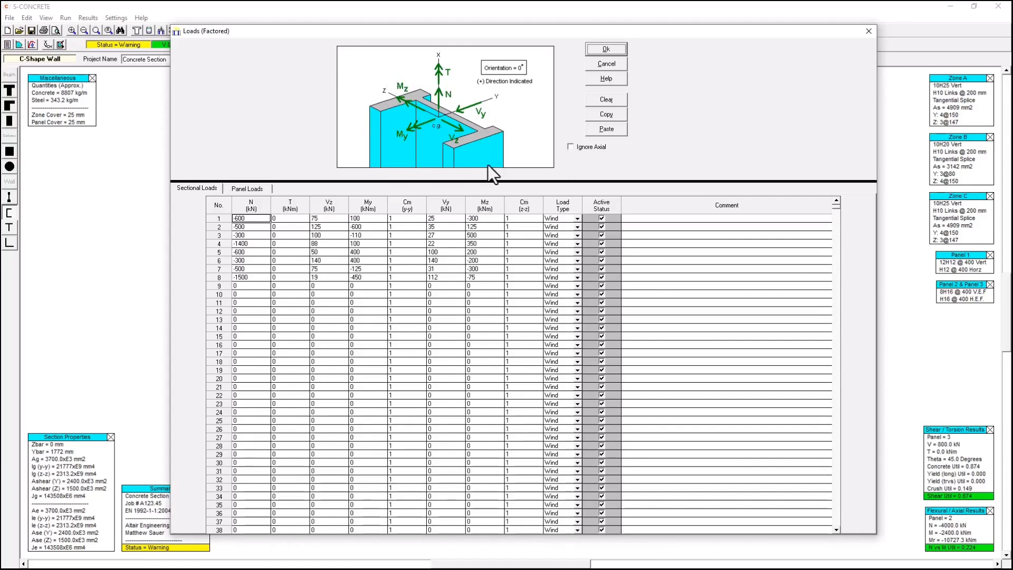
{"action": "left_click", "coordinate": [255, 188]}
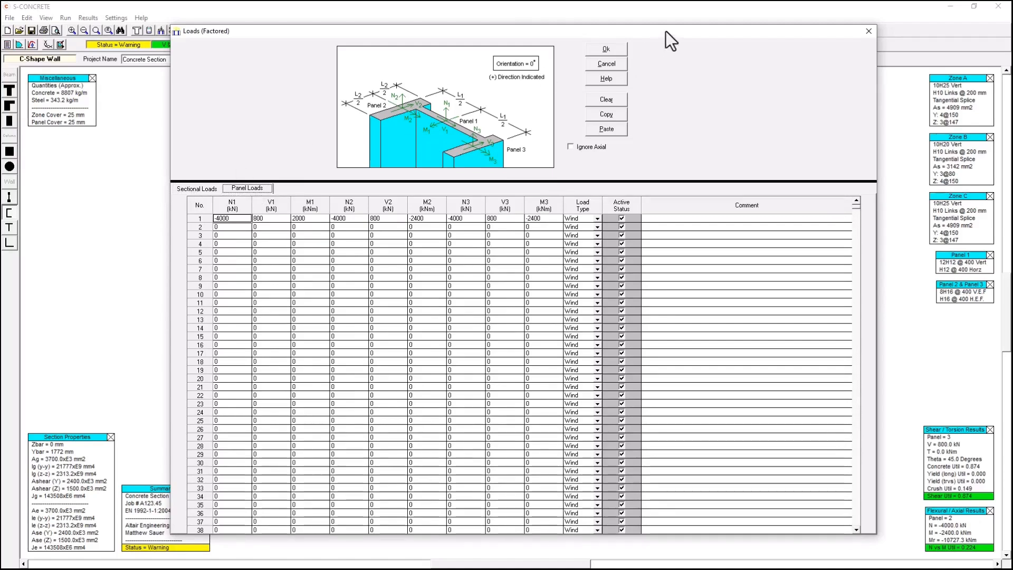
{"action": "left_click", "coordinate": [613, 51]}
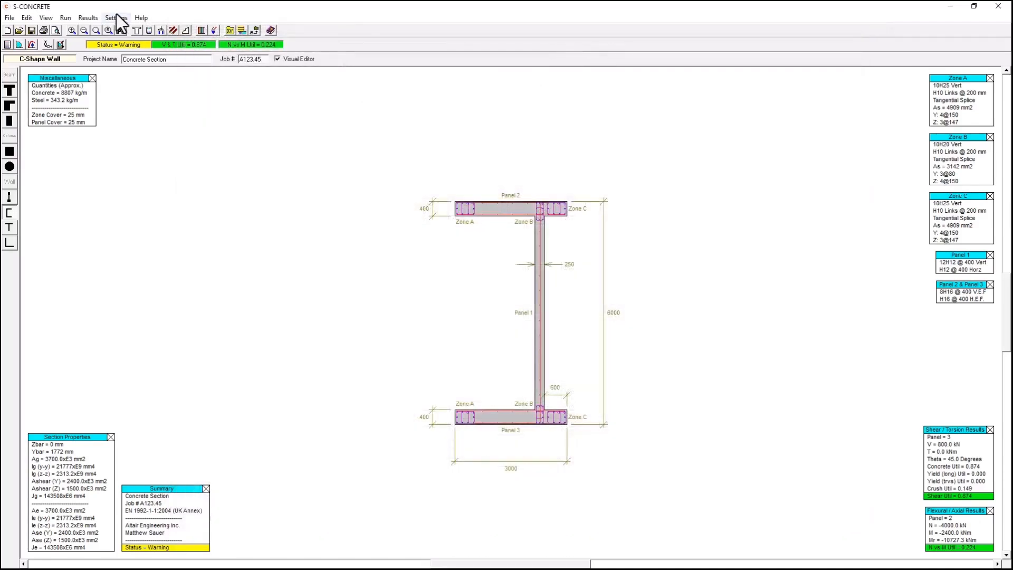
- Inspect the N vs M interaction diagram for Panel 2 of the C-shape wall and close it
{"action": "left_click", "coordinate": [95, 17]}
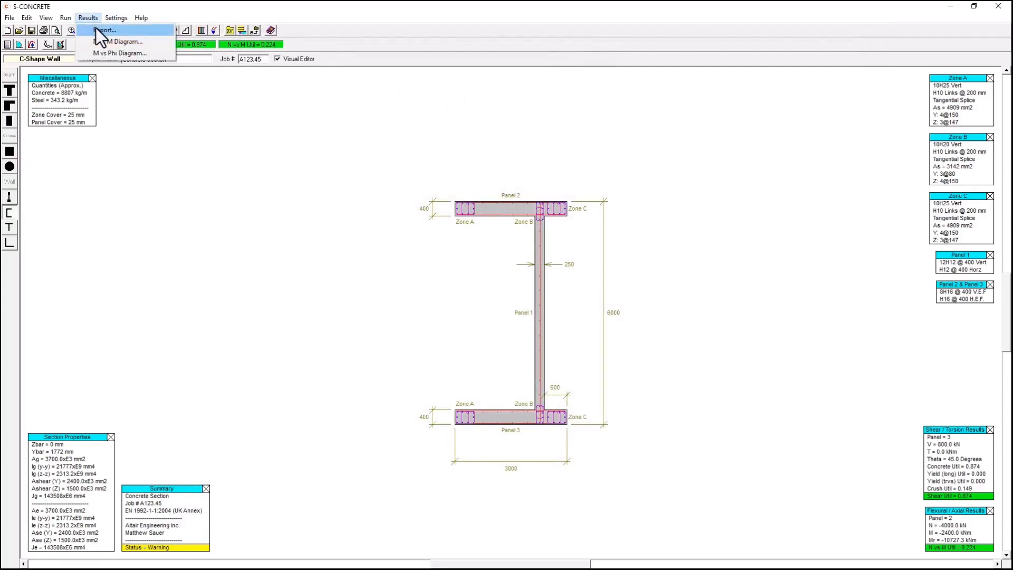
{"action": "left_click", "coordinate": [101, 41]}
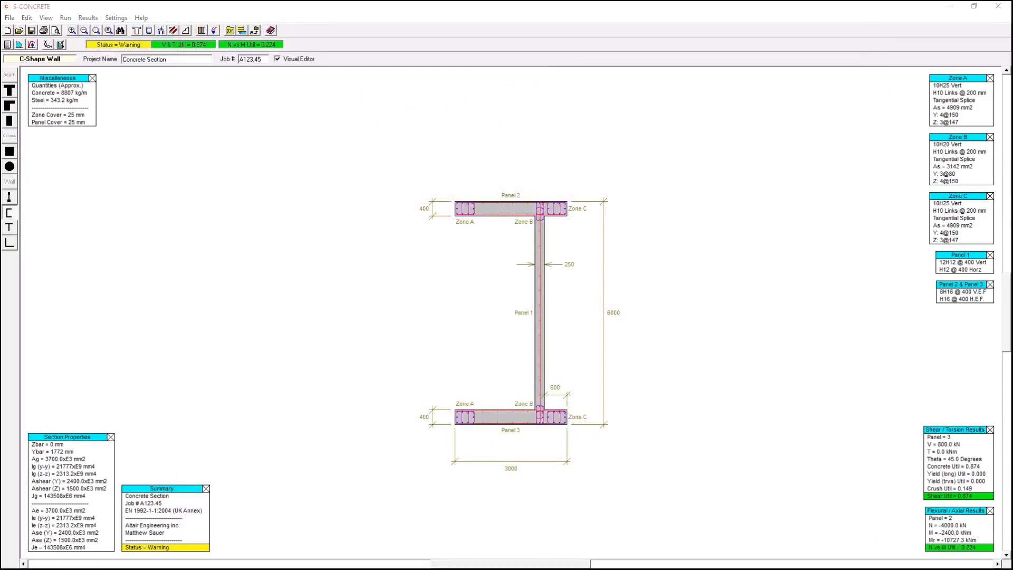
{"action": "left_click_drag", "start_coordinate": [0, 9], "coordinate": [667, 22]}
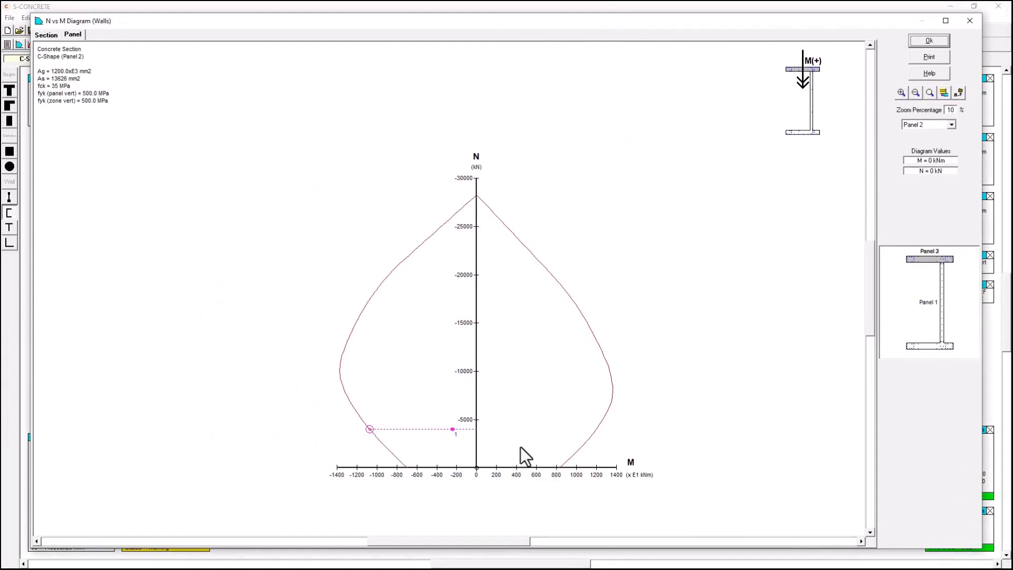
{"action": "left_click", "coordinate": [971, 21]}
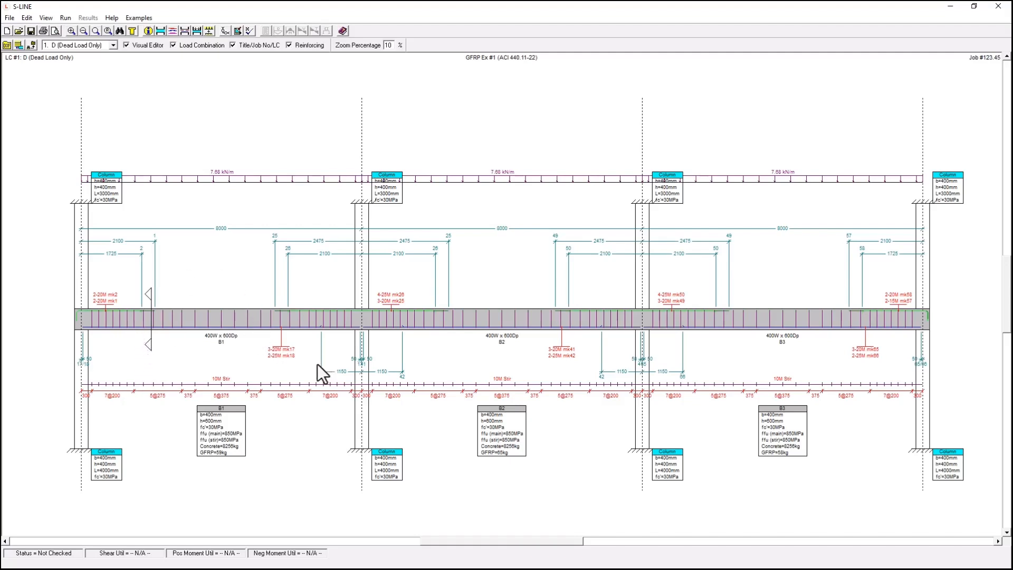
- Switch to S-LINE, run the design check of the three-span GFRP beam line, and review member B1's results report
{"action": "left_click", "coordinate": [67, 19]}
{"action": "left_click", "coordinate": [90, 57]}
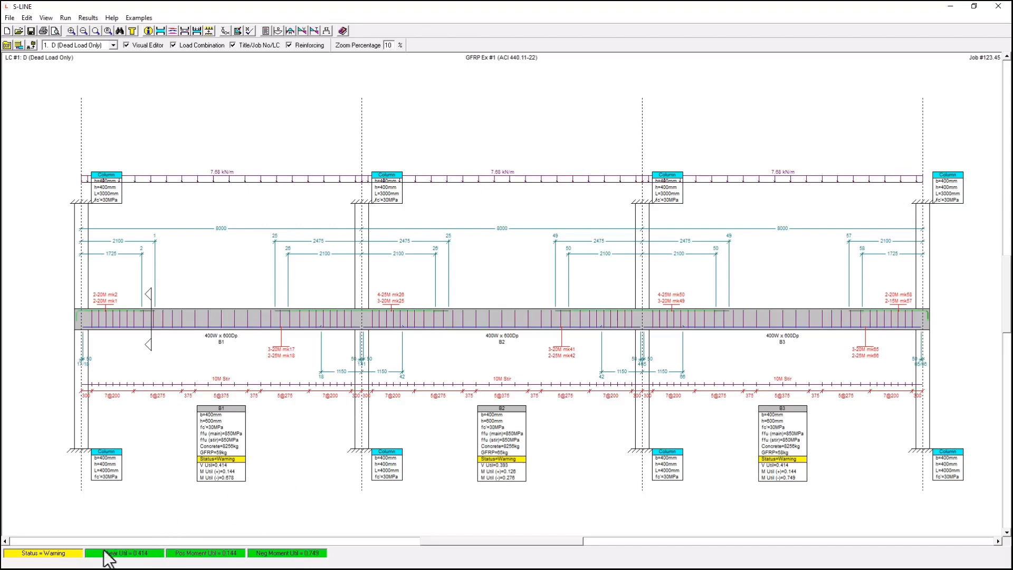
{"action": "left_click", "coordinate": [90, 18]}
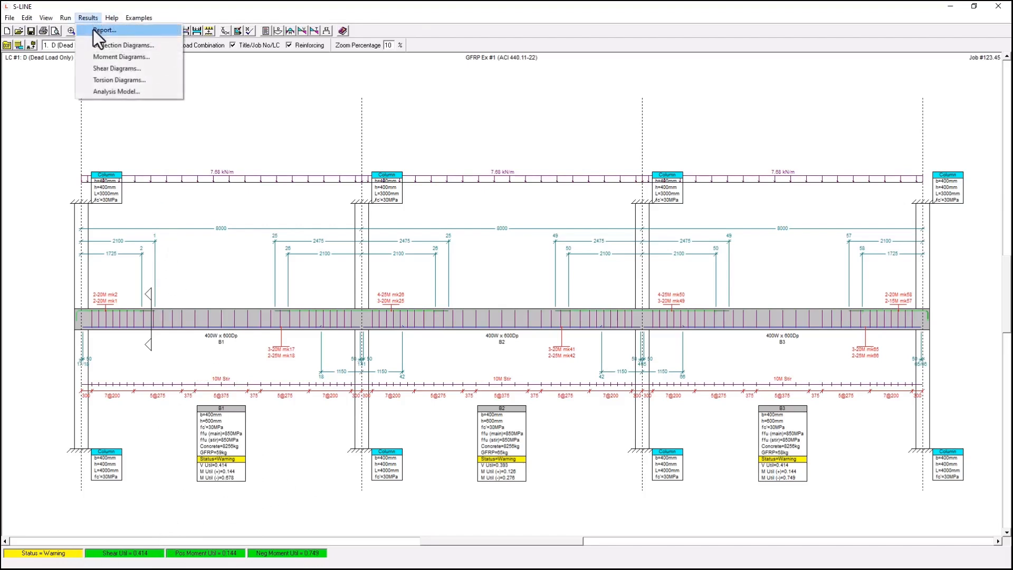
{"action": "left_click", "coordinate": [93, 29]}
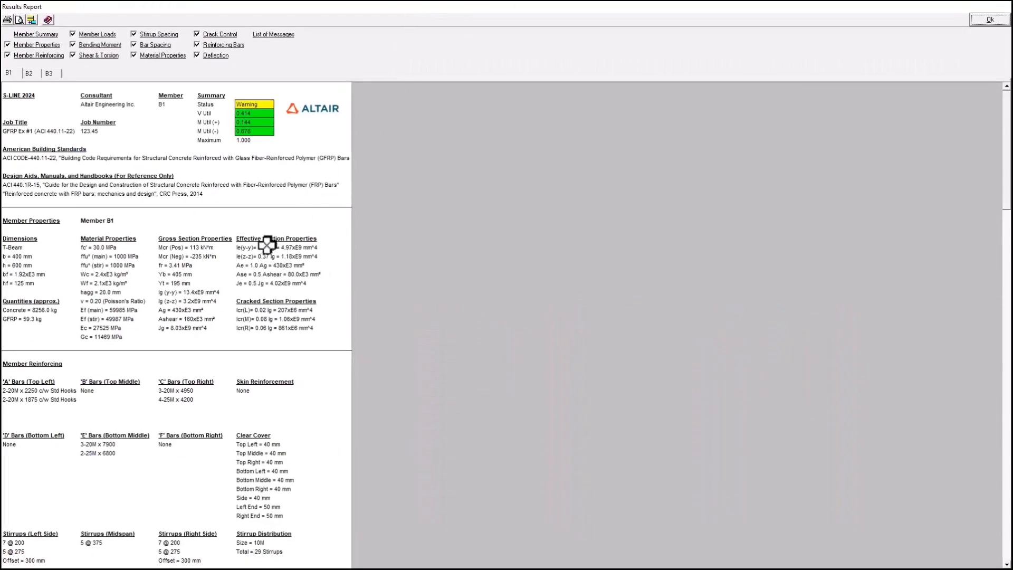
{"action": "scroll", "coordinate": [267, 243], "scroll_direction": "down", "scroll_amount": 20}
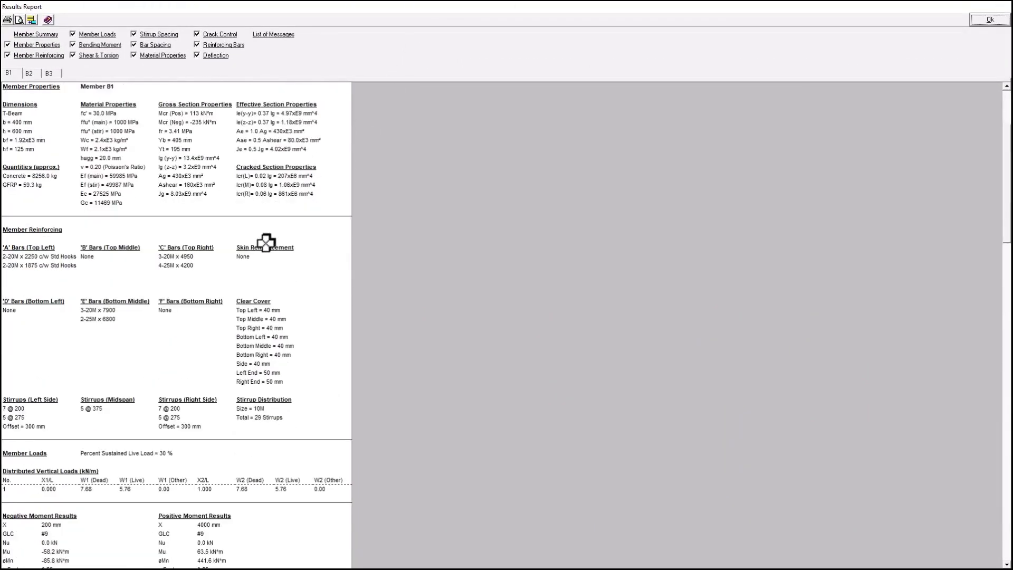
{"action": "scroll", "coordinate": [266, 243], "scroll_direction": "down", "scroll_amount": 3}
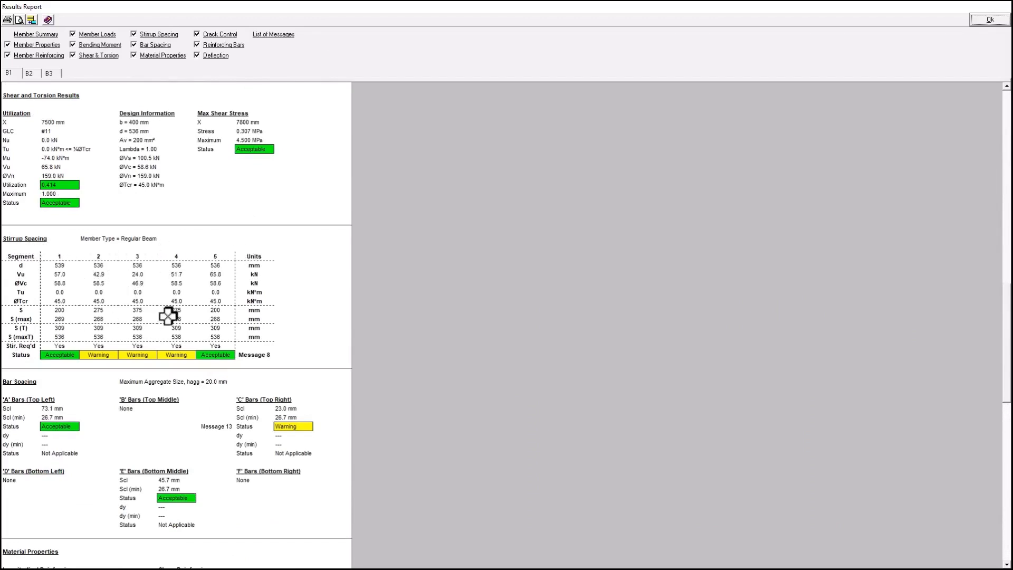
{"action": "scroll", "coordinate": [168, 316], "scroll_direction": "down", "scroll_amount": 8}
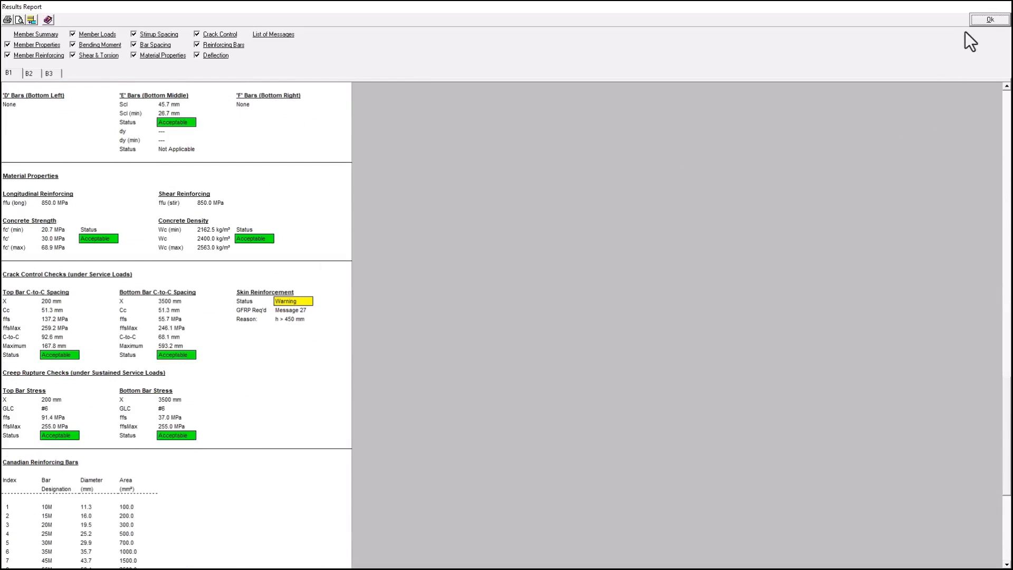
{"action": "left_click", "coordinate": [988, 20]}
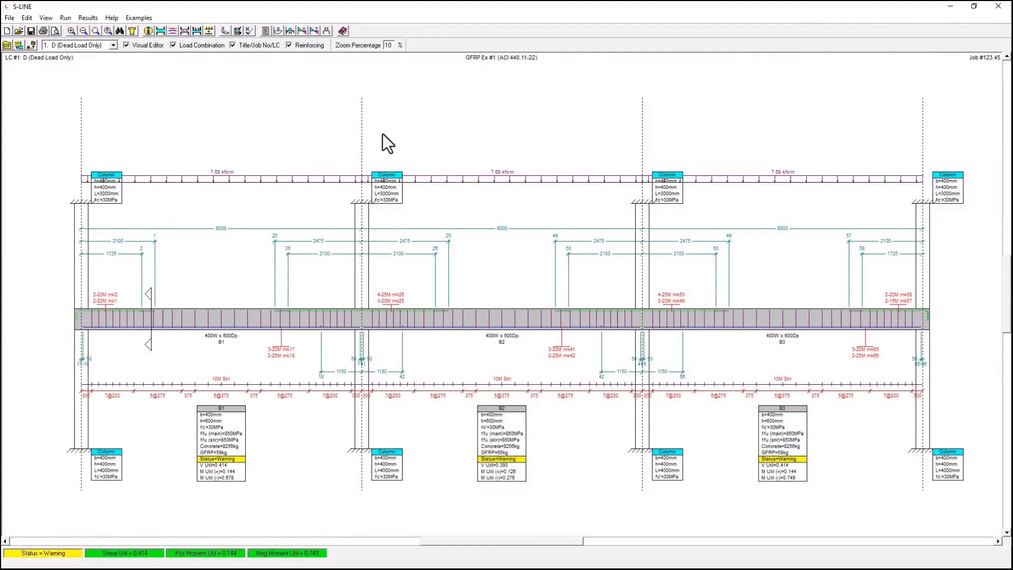
- Show member B1's deflection diagram and read the dead-load deflection at X = 3000 mm along the beam
{"action": "left_click", "coordinate": [88, 18]}
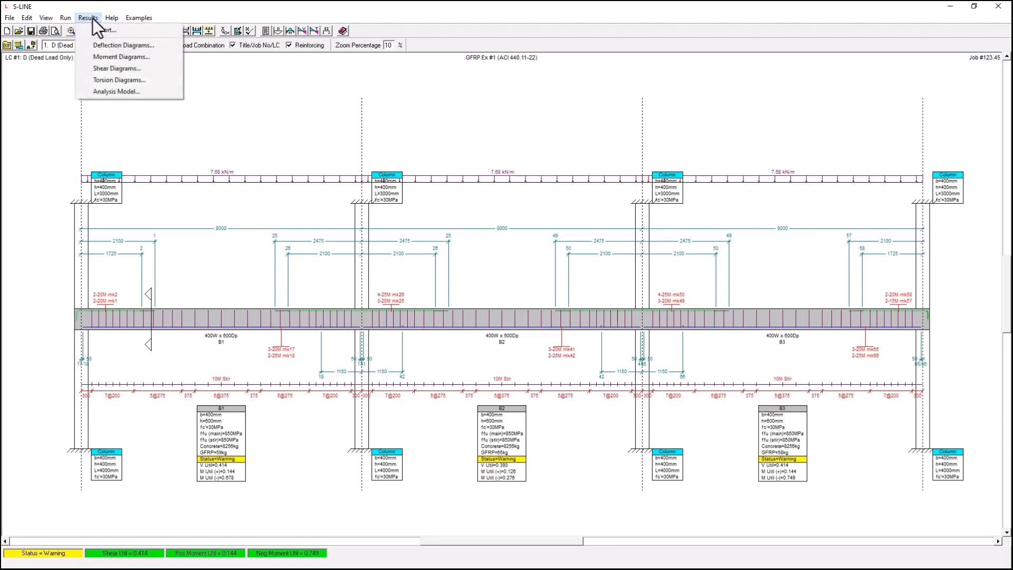
{"action": "left_click", "coordinate": [97, 46]}
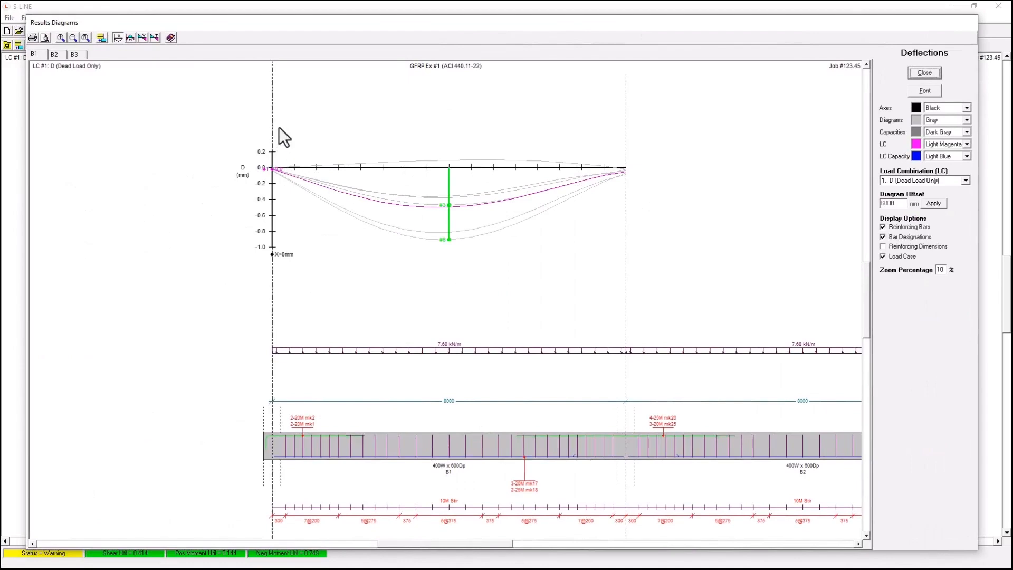
{"action": "left_click_drag", "start_coordinate": [272, 120], "coordinate": [395, 133]}
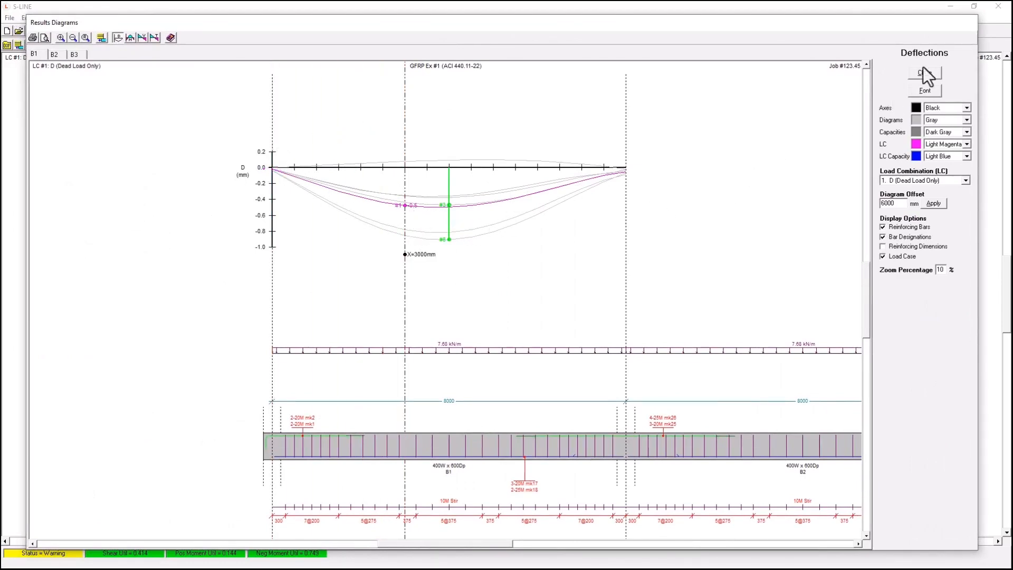
- Review member B1's moment and shear diagrams and the torsion diagram through member B3, and close the results diagrams
{"action": "left_click", "coordinate": [132, 37]}
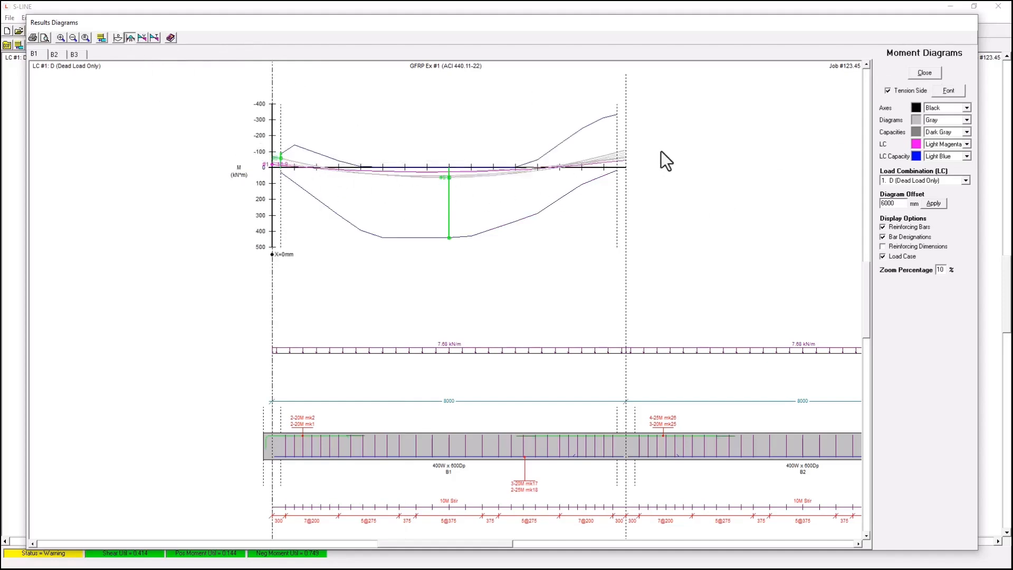
{"action": "left_click", "coordinate": [143, 37]}
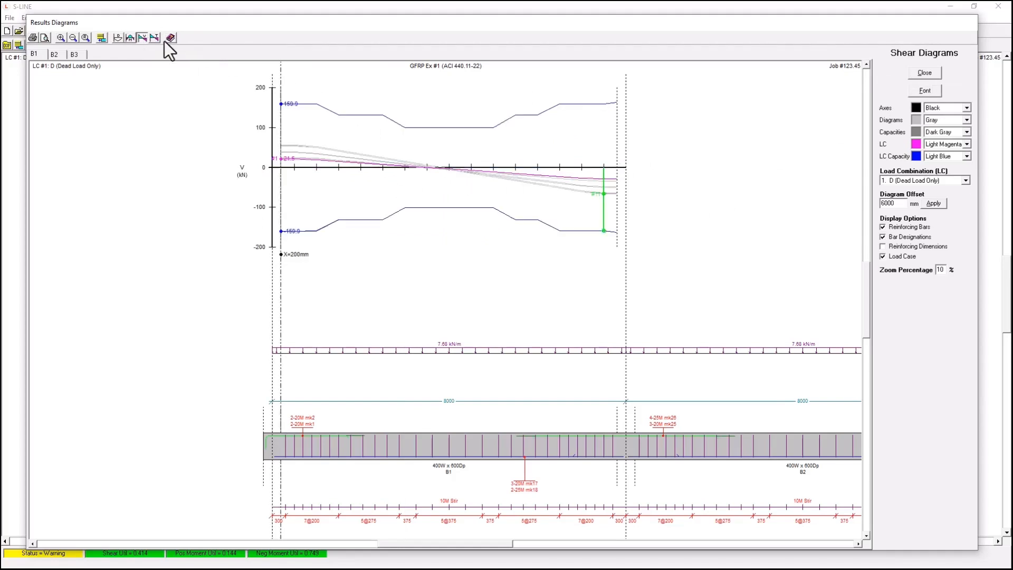
{"action": "left_click", "coordinate": [154, 37]}
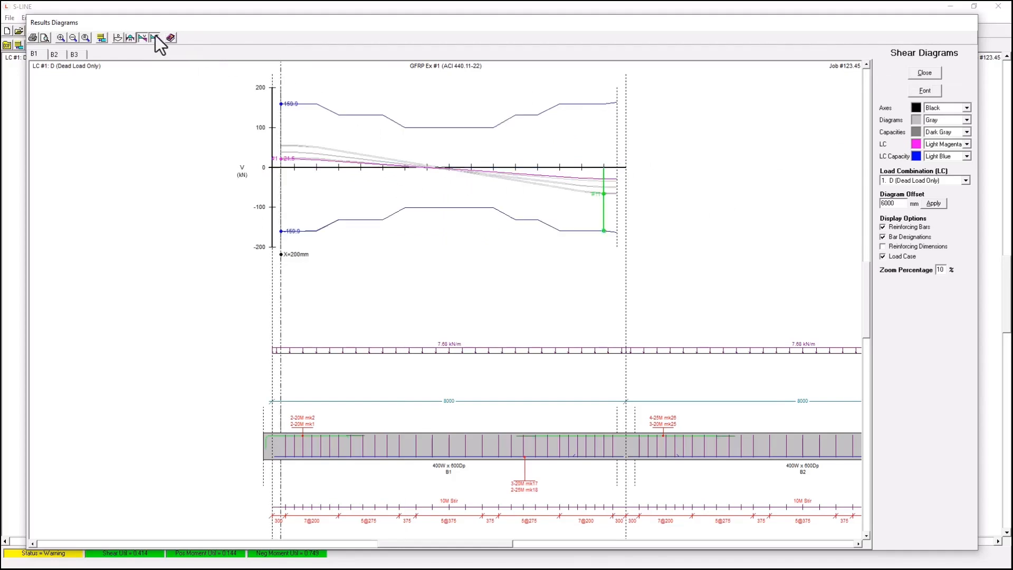
{"action": "left_click", "coordinate": [74, 58]}
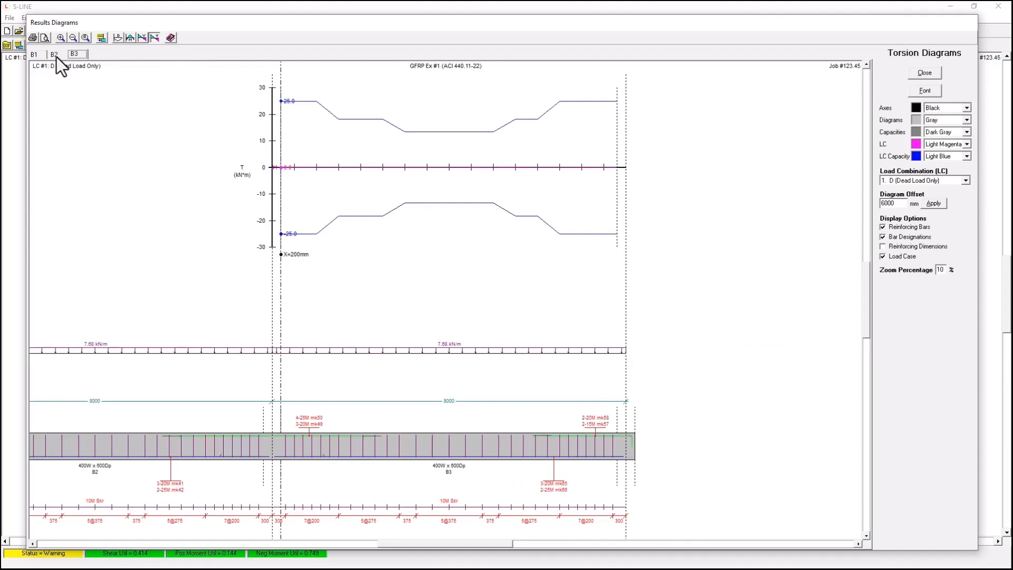
{"action": "left_click", "coordinate": [931, 76]}
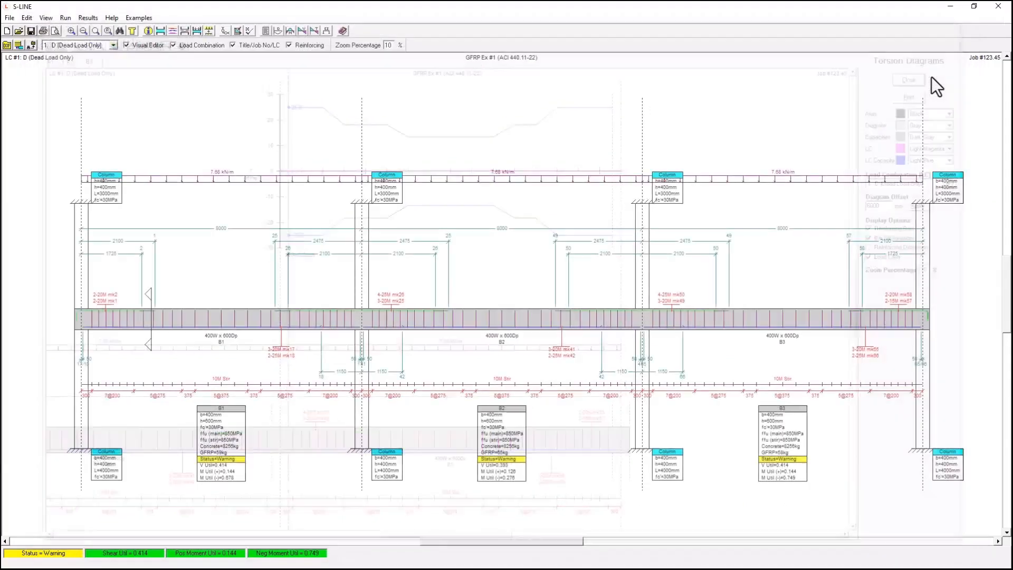